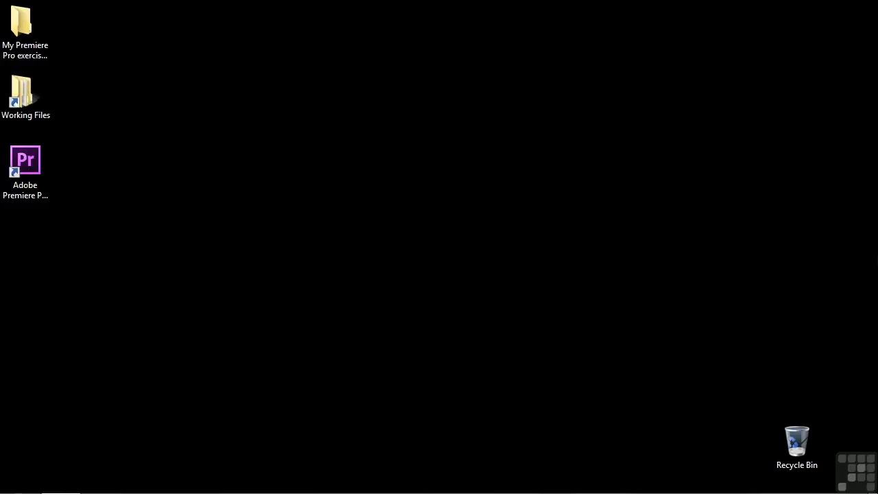
# Open 0804-adjusting transitions.prproj from the Working Files projects folder
pyautogui.doubleClick(21, 93)
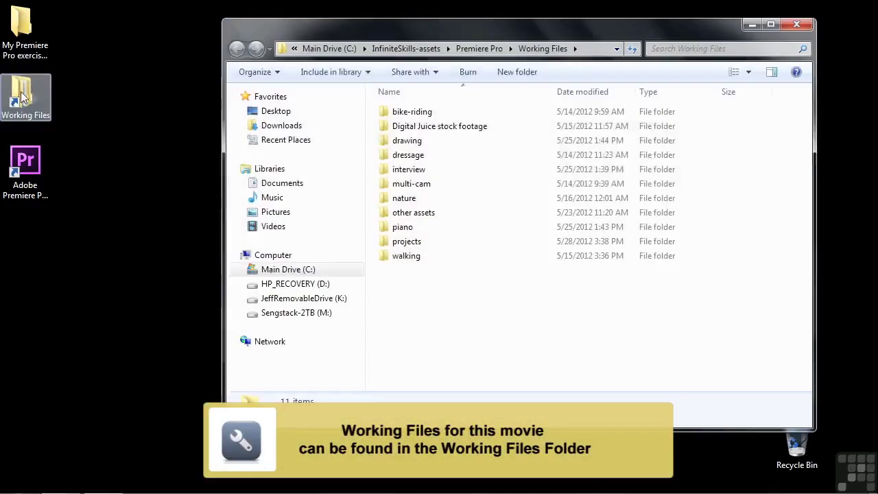
pyautogui.doubleClick(407, 241)
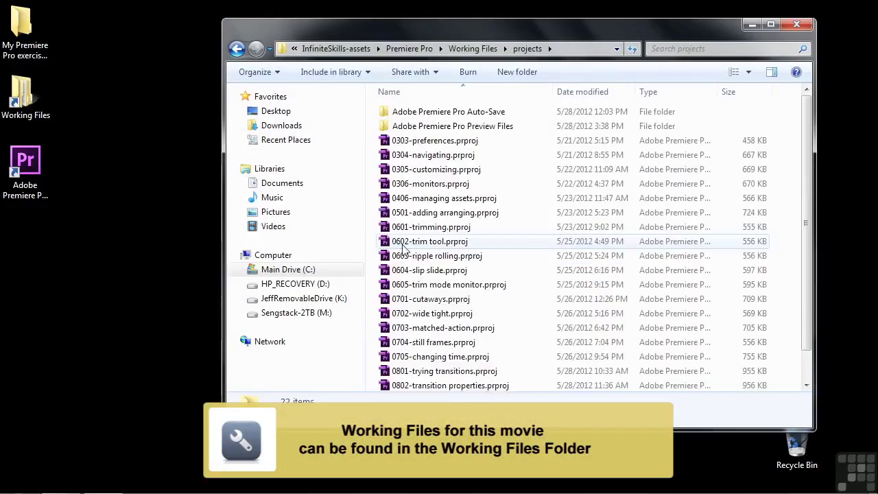
pyautogui.scroll(-1, 802, 296)
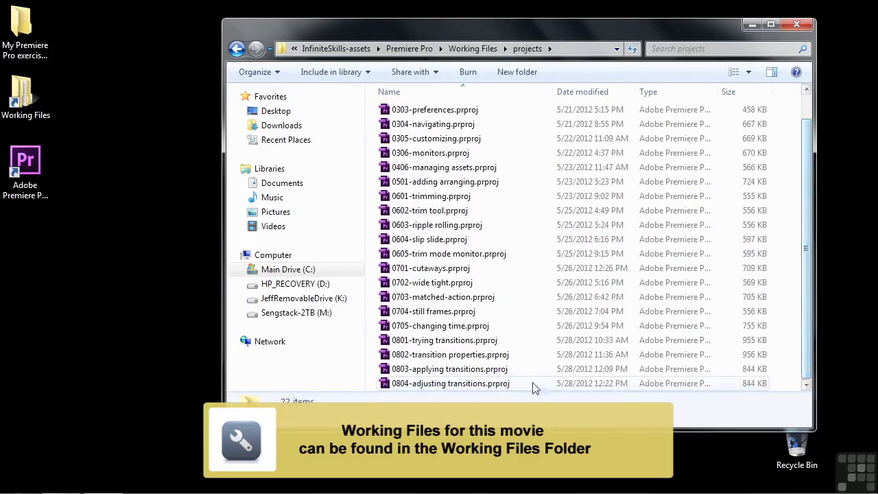
pyautogui.doubleClick(391, 384)
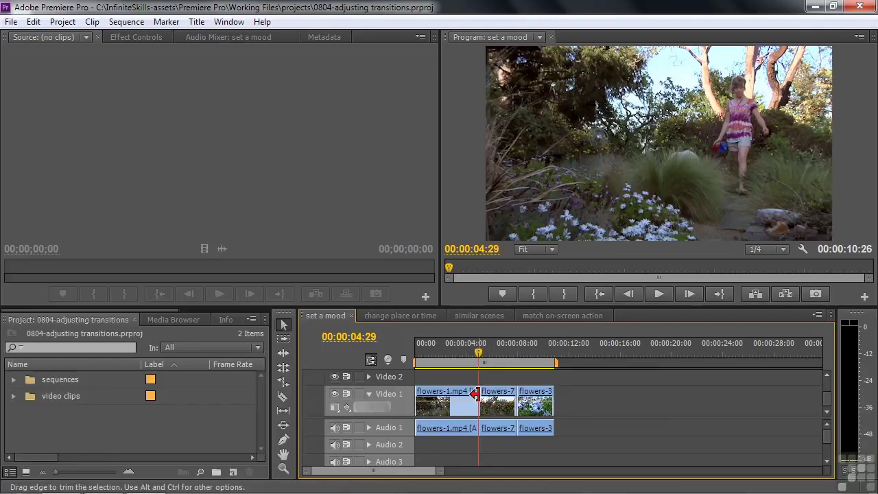
# Apply the default Cross Dissolve at the flowers-1/flowers-7 edit point with Ctrl+D
pyautogui.press('ctrl')
pyautogui.hotkey('ctrl', 'd')
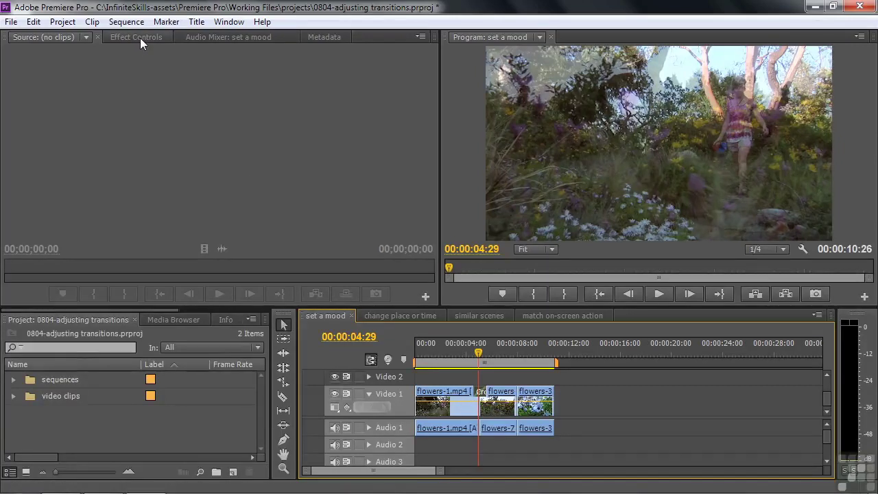
# Switch to the Editing workspace and show the Cross Dissolve in Effect Controls
pyautogui.click(229, 22)
pyautogui.moveTo(307, 37)
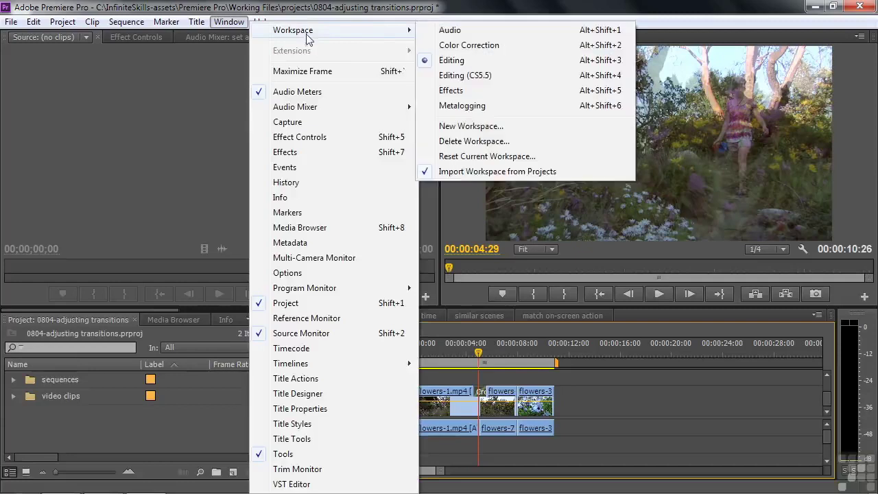
pyautogui.click(452, 62)
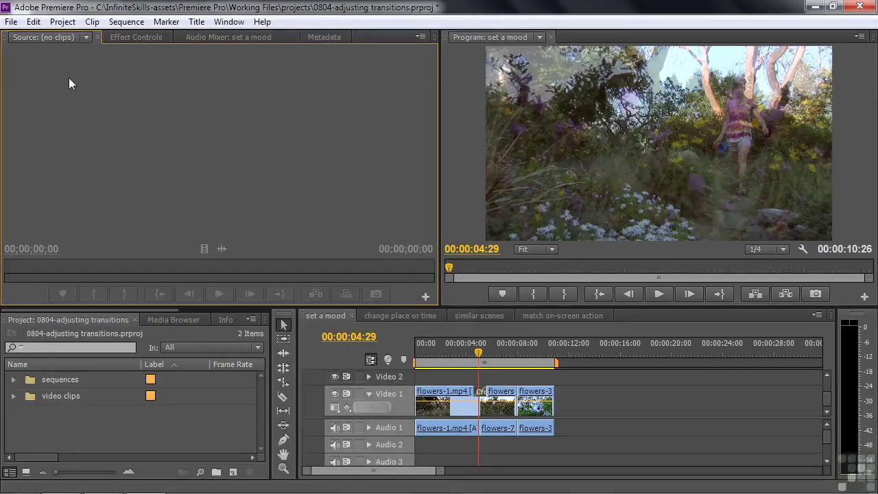
pyautogui.click(144, 37)
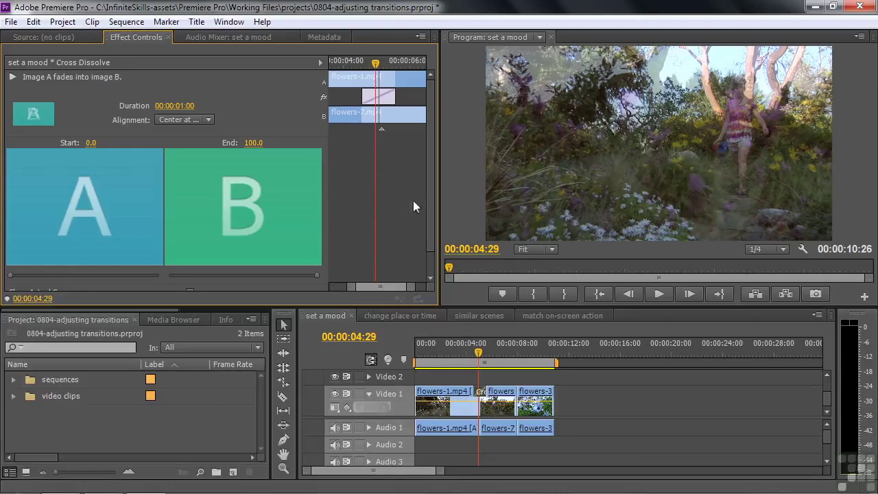
# Turn on Show Actual Sources so the dissolve preview uses real clip frames
pyautogui.moveTo(429, 221); pyautogui.dragTo(428, 249)
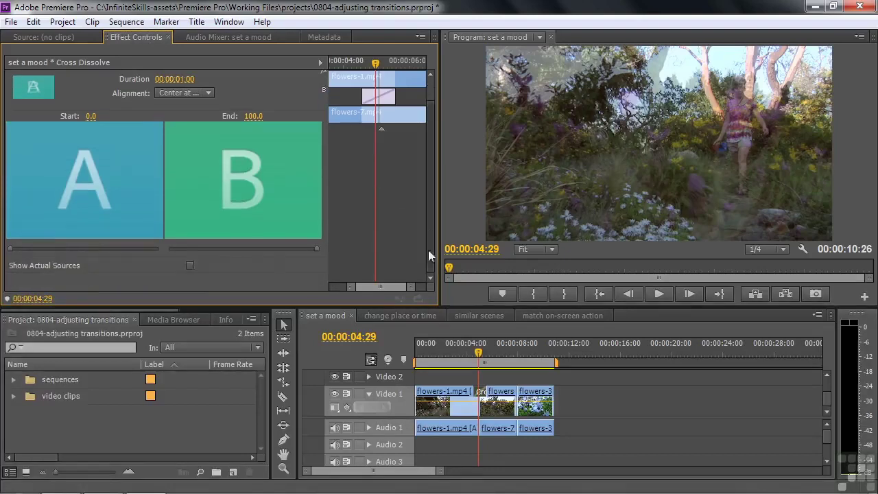
pyautogui.click(190, 265)
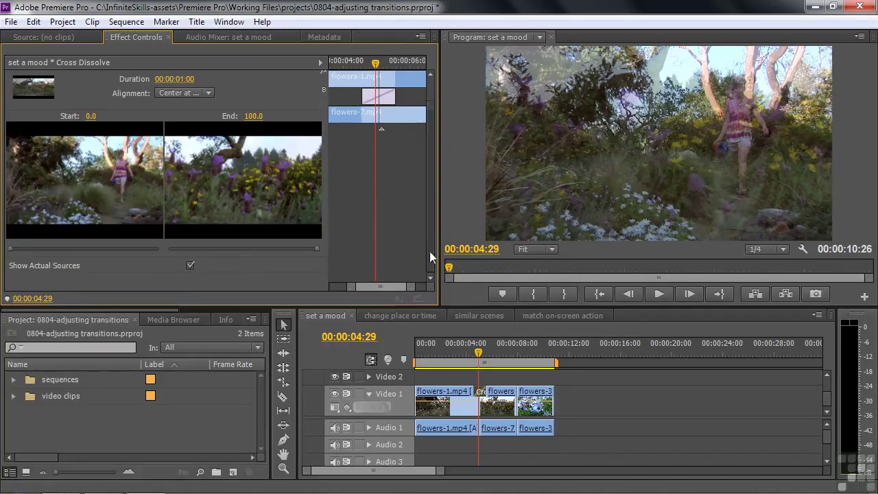
pyautogui.moveTo(429, 251); pyautogui.dragTo(432, 215)
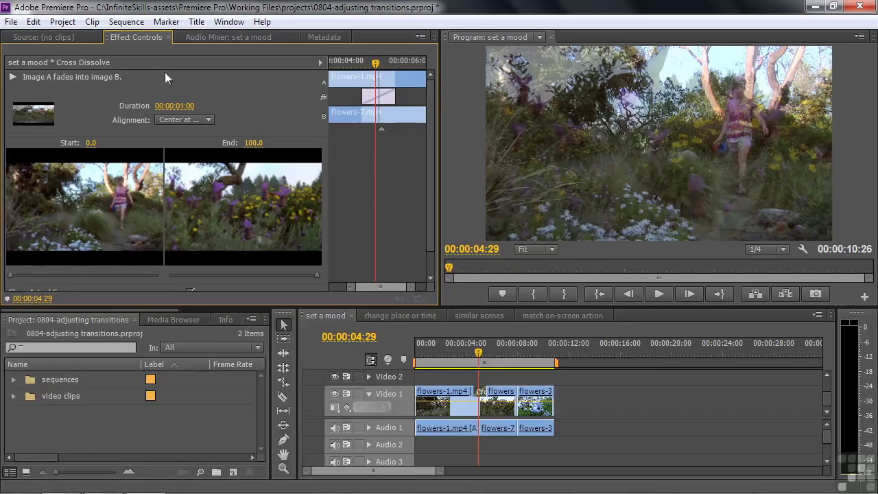
# Set the Cross Dissolve duration to 00:00:02:00
pyautogui.click(180, 108)
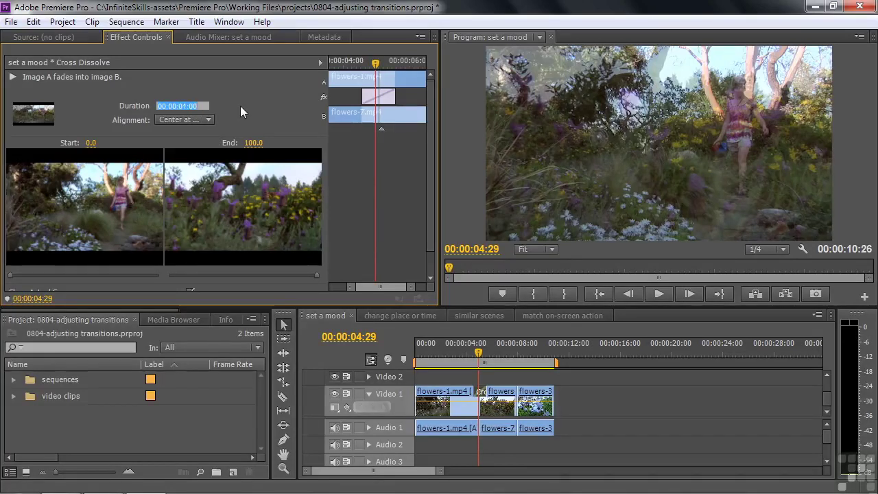
pyautogui.write('2:00')
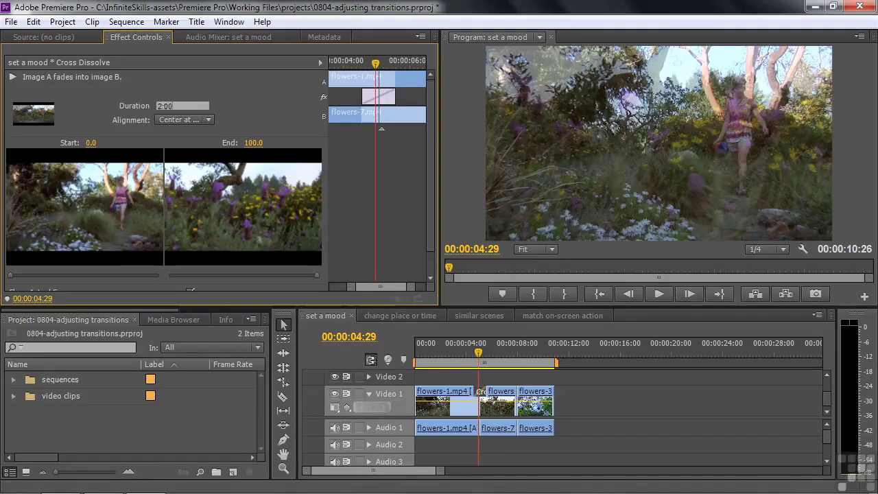
pyautogui.press('Return')
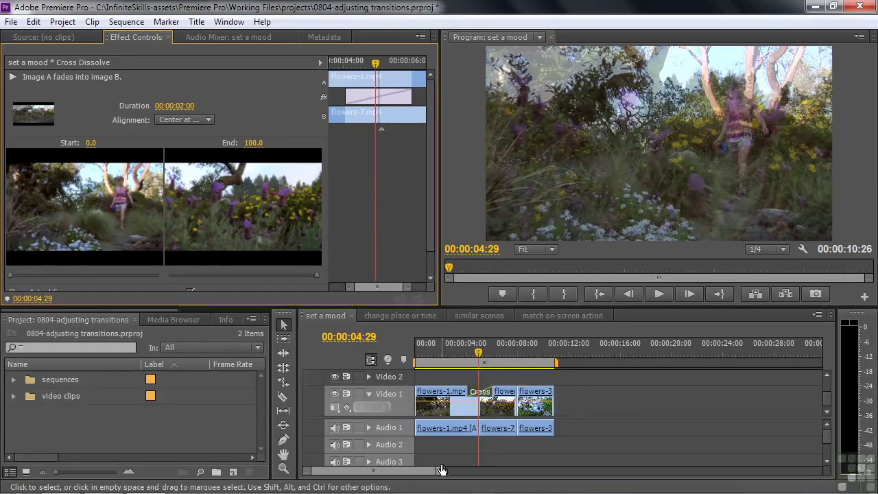
# Scrub the Cross Dissolve duration down to 00:00:00:15, zooming the timeline to check it
pyautogui.moveTo(441, 470)
pyautogui.mouseDown()
pyautogui.moveTo(415, 472)
pyautogui.moveTo(450, 462)
pyautogui.mouseUp()
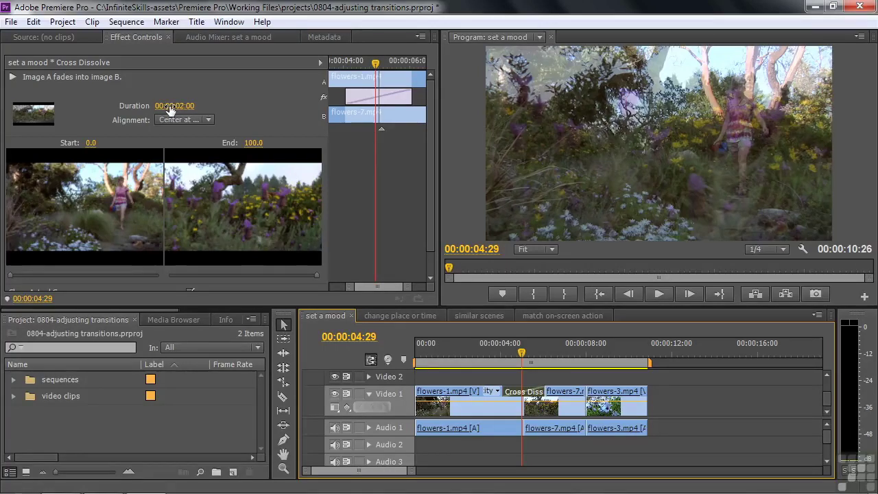
pyautogui.moveTo(171, 110)
pyautogui.mouseDown()
pyautogui.moveTo(180, 106)
pyautogui.moveTo(166, 105)
pyautogui.mouseUp()
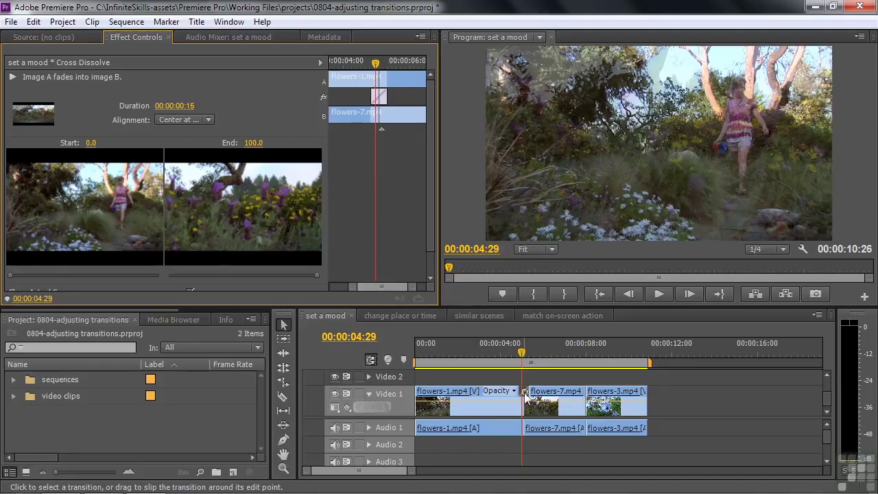
pyautogui.moveTo(525, 397)
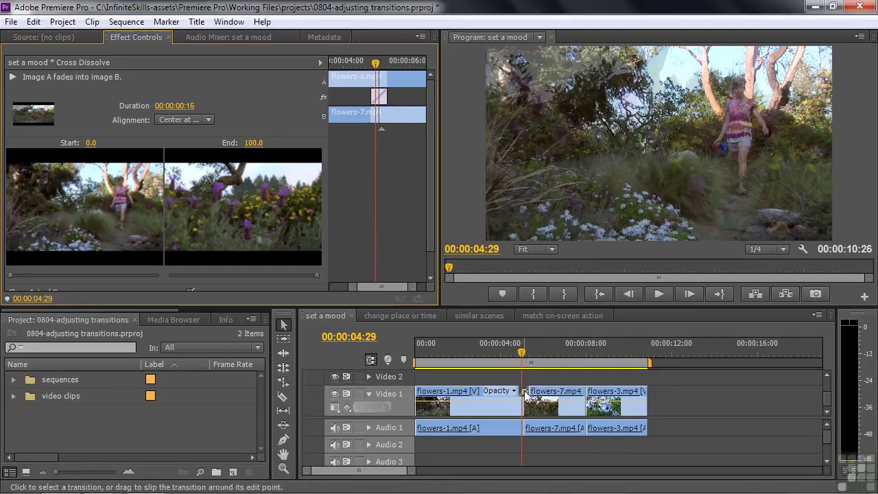
pyautogui.click(525, 392)
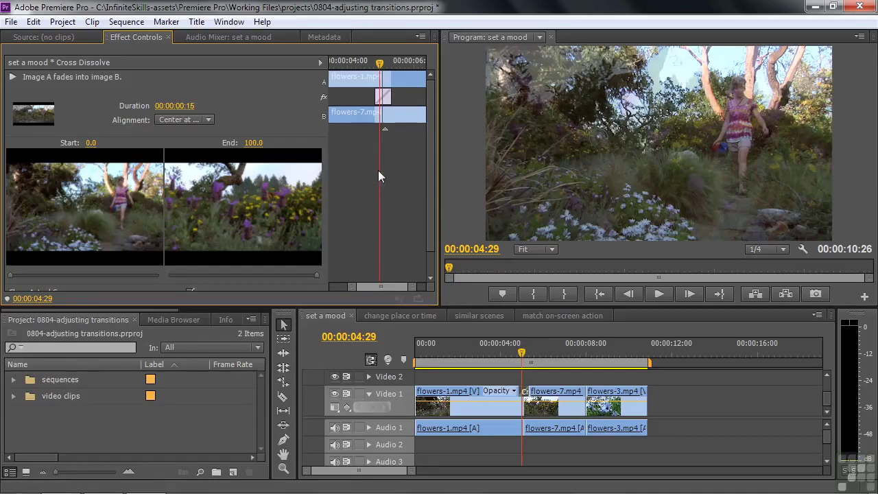
pyautogui.press('=')
pyautogui.press('=')
pyautogui.press('-')
pyautogui.press('=')
pyautogui.press('-')
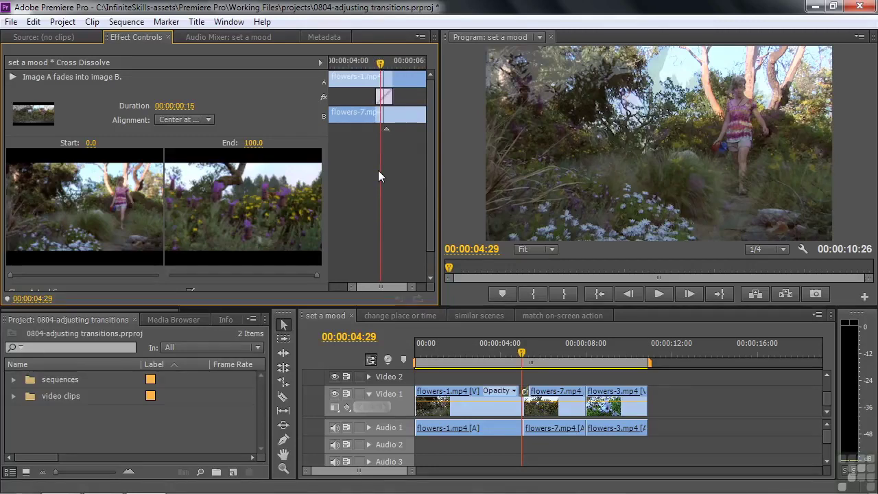
pyautogui.click(511, 382)
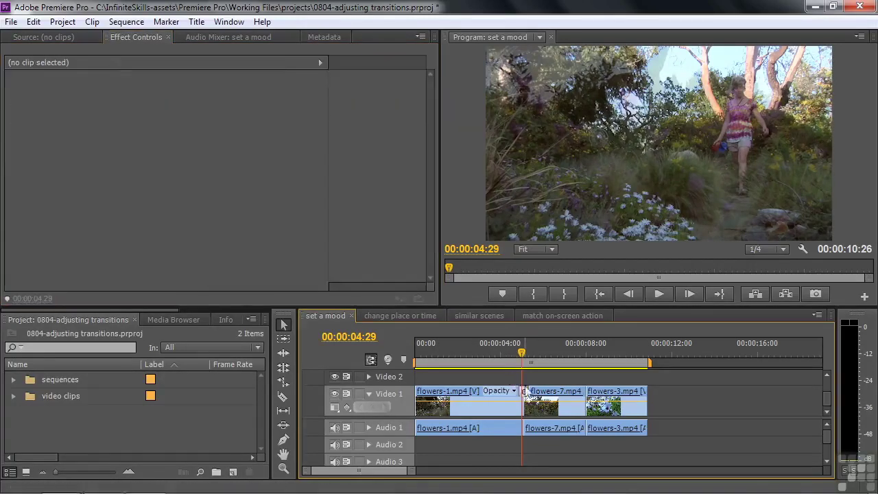
# Drag the dissolve's edges in the timeline to lengthen it to 00:00:01:19
pyautogui.press('=')
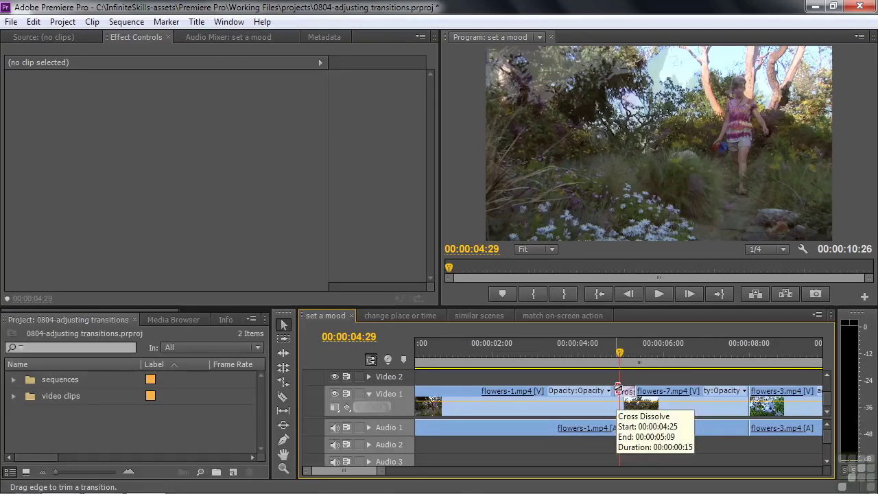
pyautogui.moveTo(618, 389); pyautogui.dragTo(607, 390)
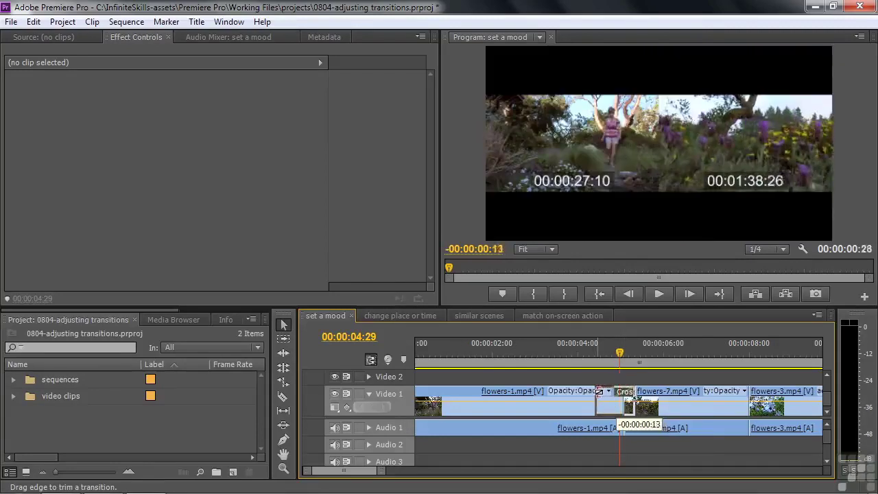
pyautogui.moveTo(598, 391); pyautogui.dragTo(649, 391)
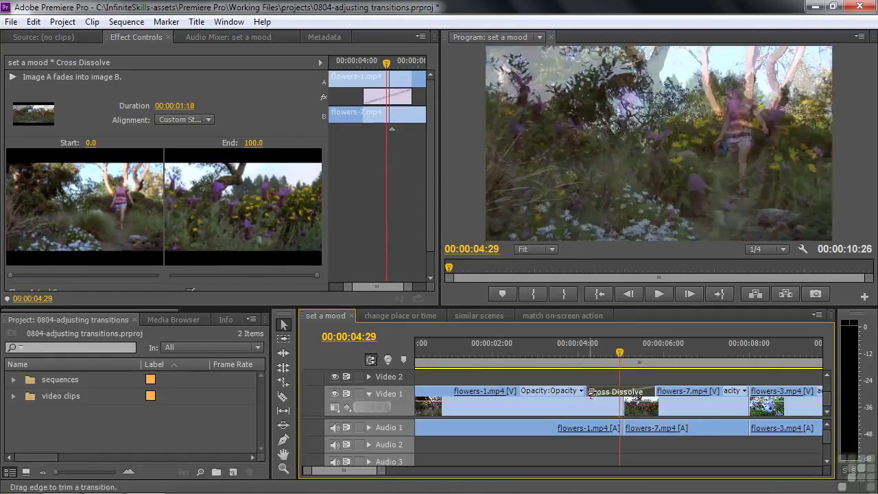
pyautogui.moveTo(590, 391)
pyautogui.mouseDown()
pyautogui.moveTo(630, 394)
pyautogui.moveTo(583, 388)
pyautogui.moveTo(593, 391)
pyautogui.mouseUp()
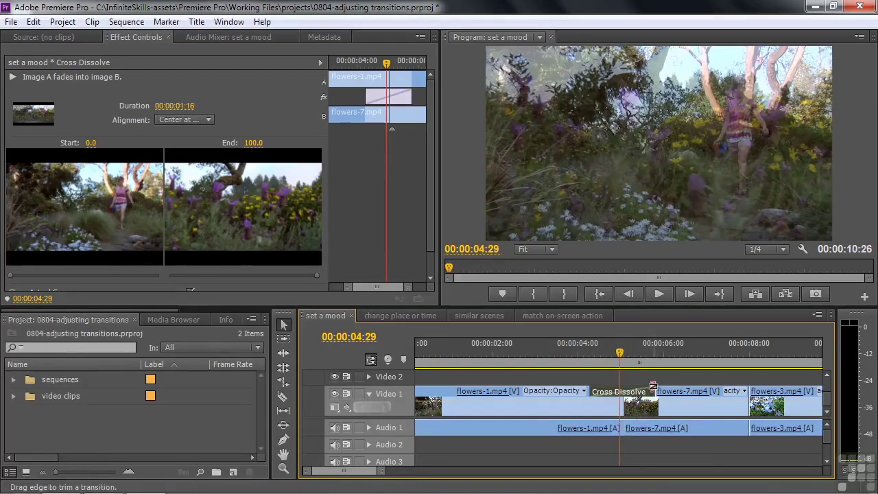
pyautogui.moveTo(652, 388)
pyautogui.mouseDown()
pyautogui.moveTo(667, 388)
pyautogui.moveTo(645, 389)
pyautogui.moveTo(672, 390)
pyautogui.moveTo(658, 391)
pyautogui.mouseUp()
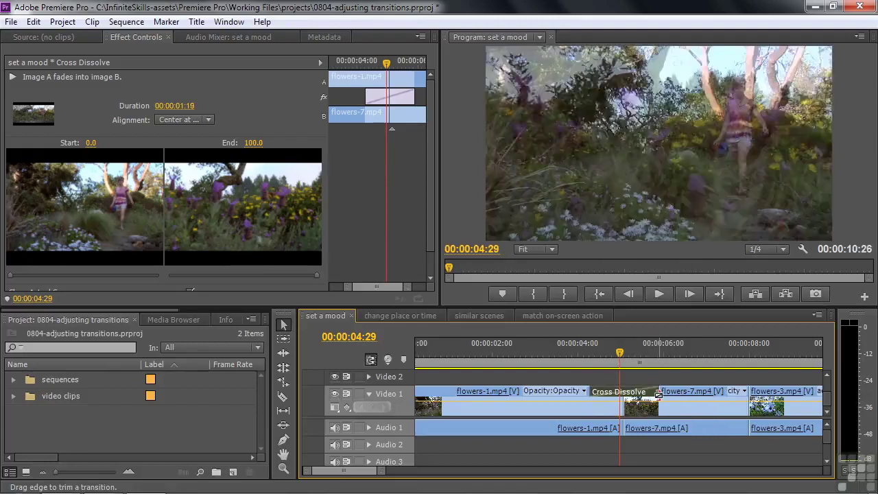
# Play through the transition, then slide it off-centre so alignment becomes Custom Start
pyautogui.moveTo(620, 353); pyautogui.dragTo(571, 355)
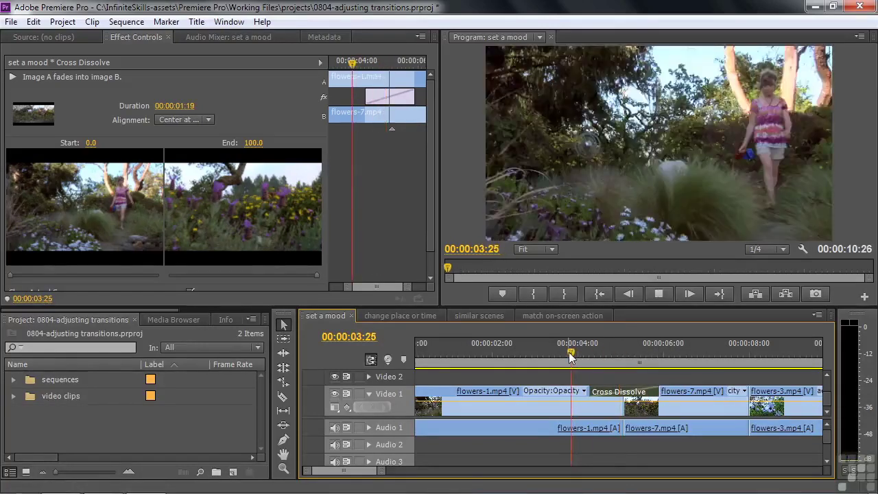
pyautogui.press('space')
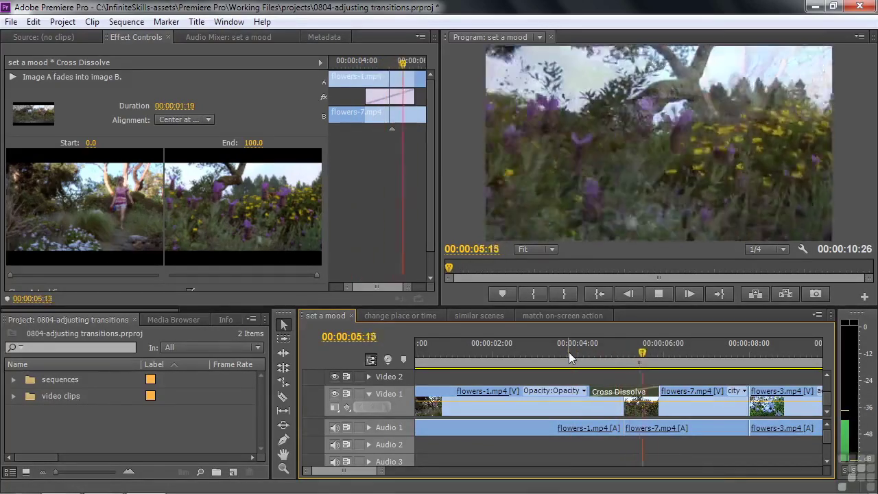
pyautogui.press('space')
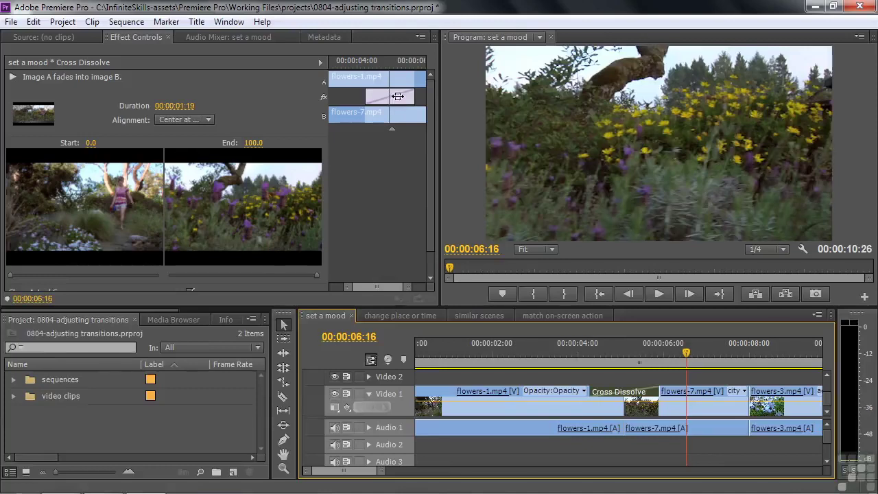
pyautogui.moveTo(398, 96); pyautogui.dragTo(367, 98)
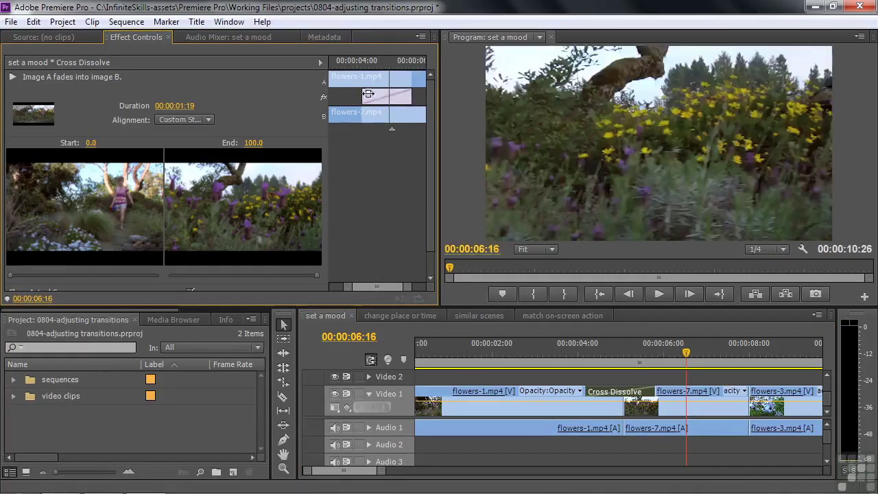
# Toggle the Effect Controls mini-timeline and slide the dissolve back and forth across the cut
pyautogui.click(320, 62)
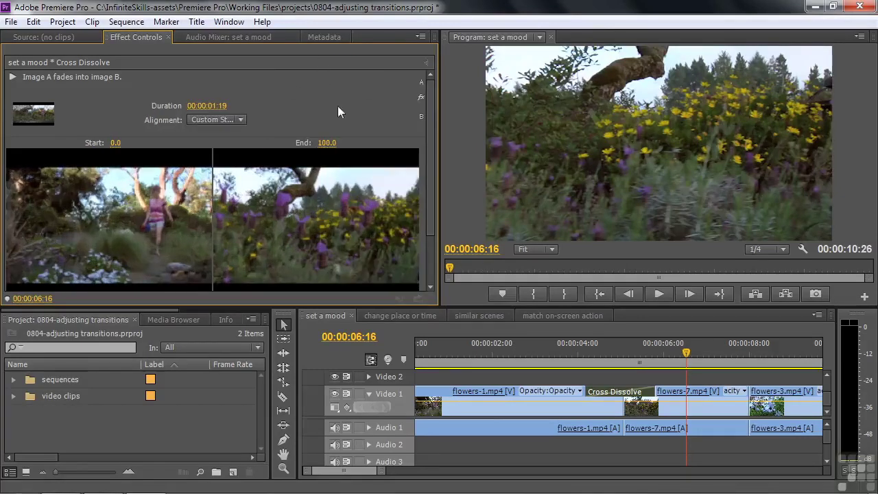
pyautogui.click(427, 67)
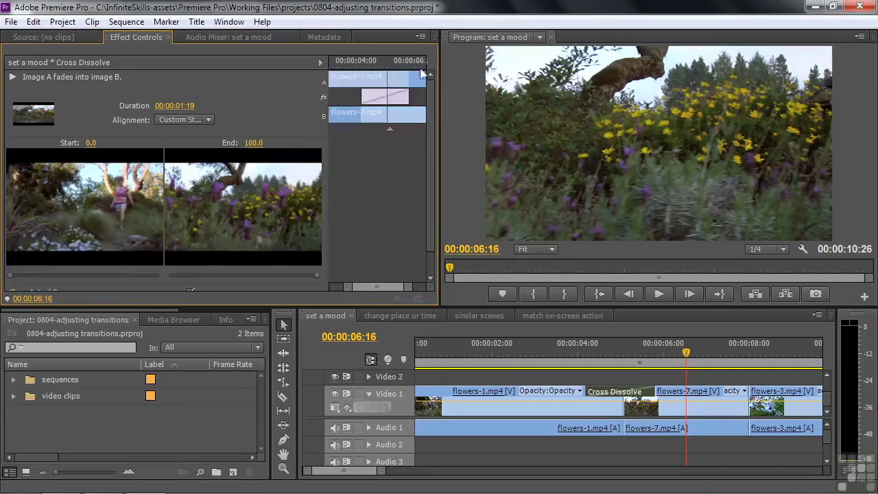
pyautogui.moveTo(401, 96); pyautogui.dragTo(380, 99)
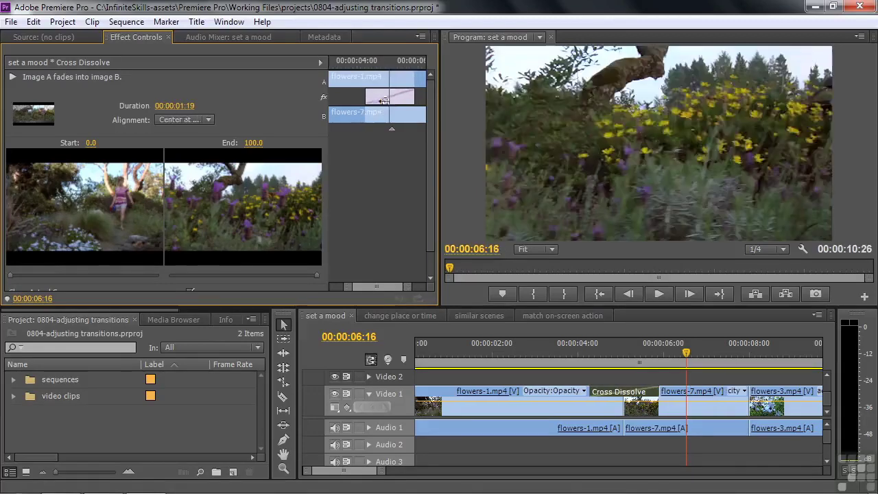
pyautogui.moveTo(374, 94)
pyautogui.mouseDown()
pyautogui.moveTo(362, 95)
pyautogui.moveTo(395, 95)
pyautogui.moveTo(373, 98)
pyautogui.mouseUp()
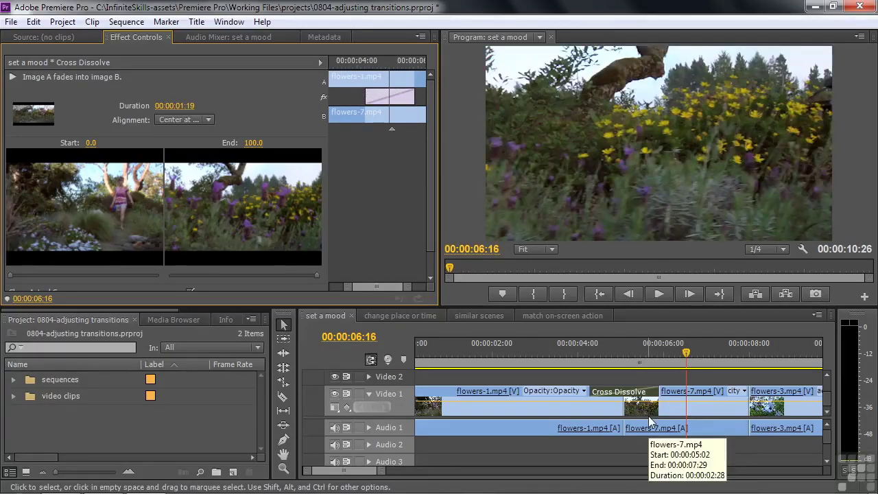
pyautogui.moveTo(380, 96); pyautogui.dragTo(368, 95)
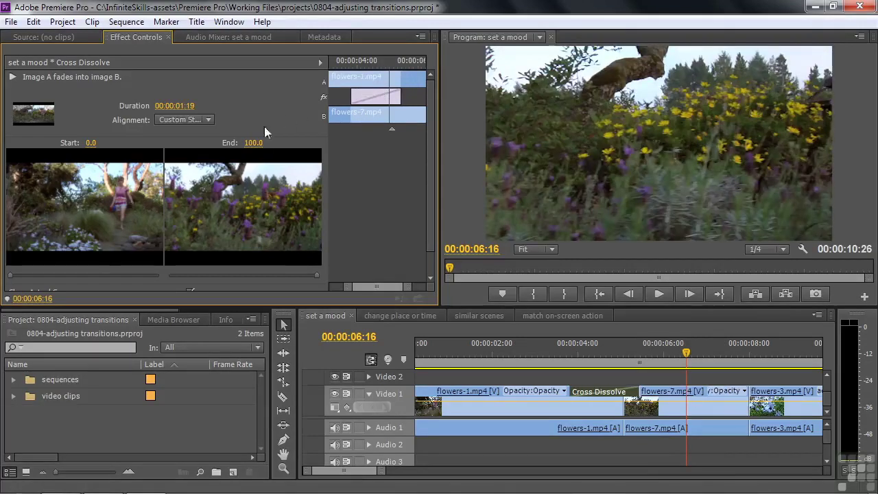
# Set the dissolve's alignment back to Center at Cut
pyautogui.click(203, 119)
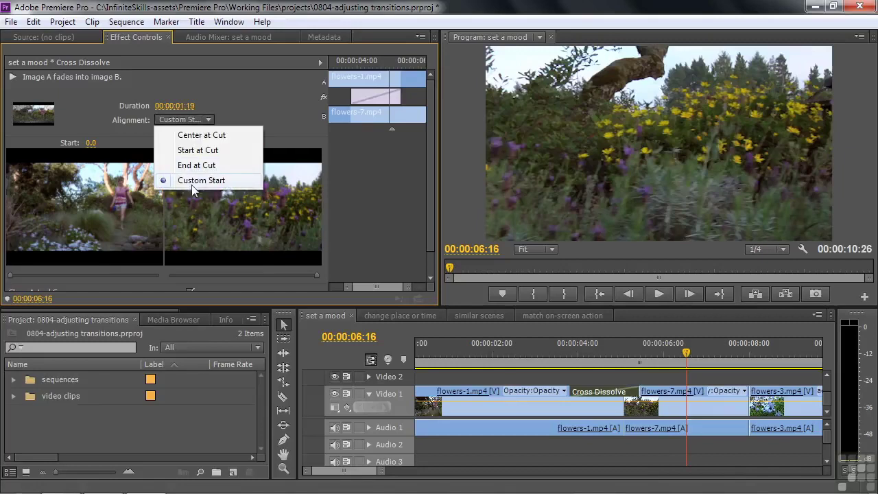
pyautogui.click(201, 135)
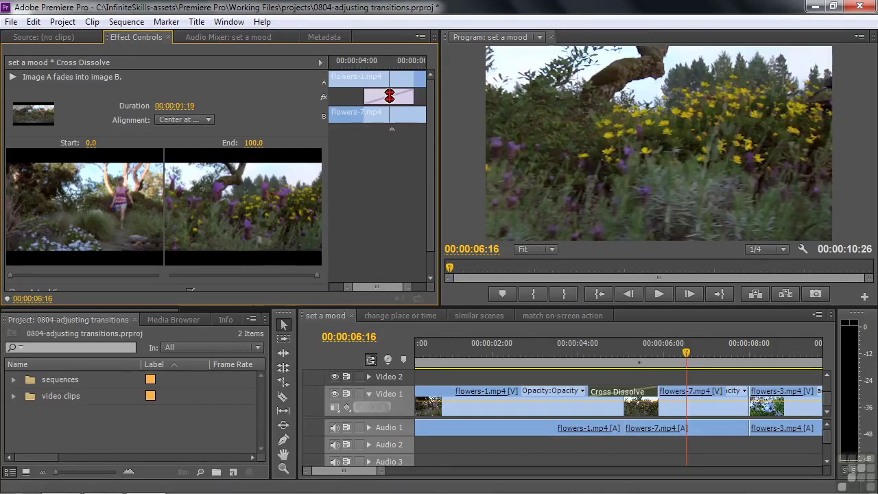
pyautogui.moveTo(389, 96); pyautogui.dragTo(371, 101)
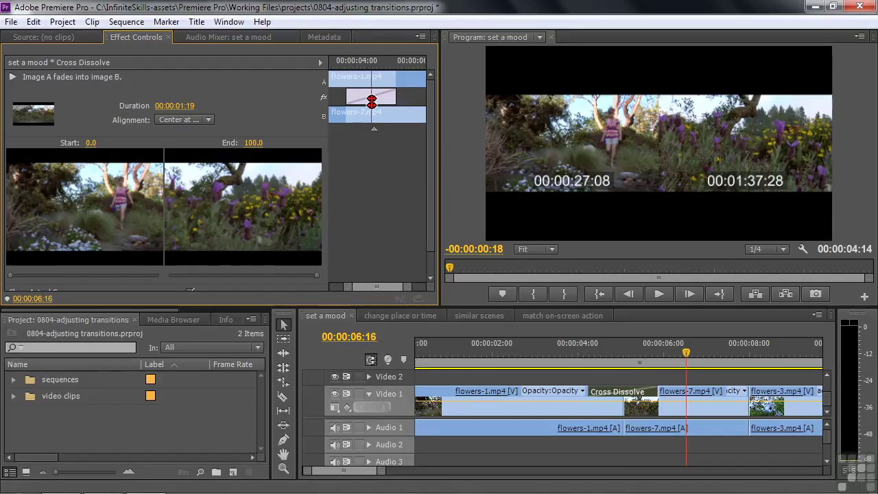
# Roll the flowers-1/flowers-7 cut about 18 frames earlier, carrying the dissolve along
pyautogui.moveTo(371, 100)
pyautogui.mouseDown()
pyautogui.moveTo(399, 103)
pyautogui.moveTo(381, 92)
pyautogui.mouseUp()
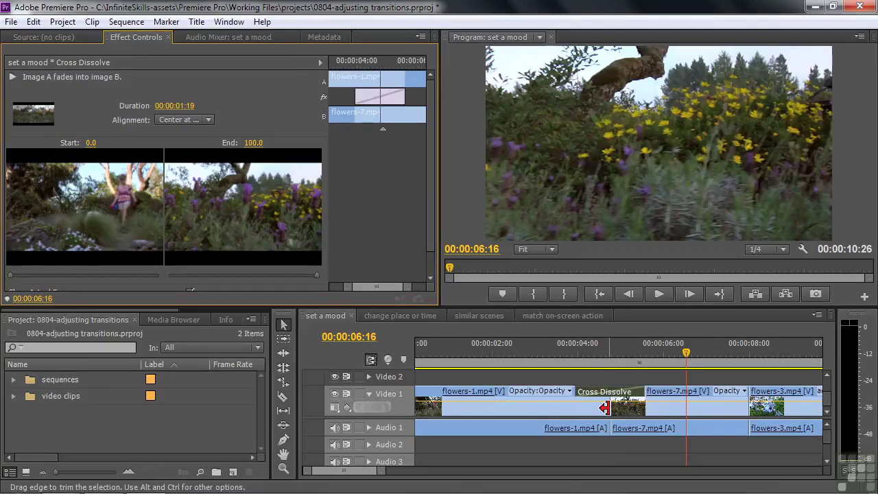
pyautogui.click(610, 407)
pyautogui.moveTo(610, 408); pyautogui.dragTo(607, 400)
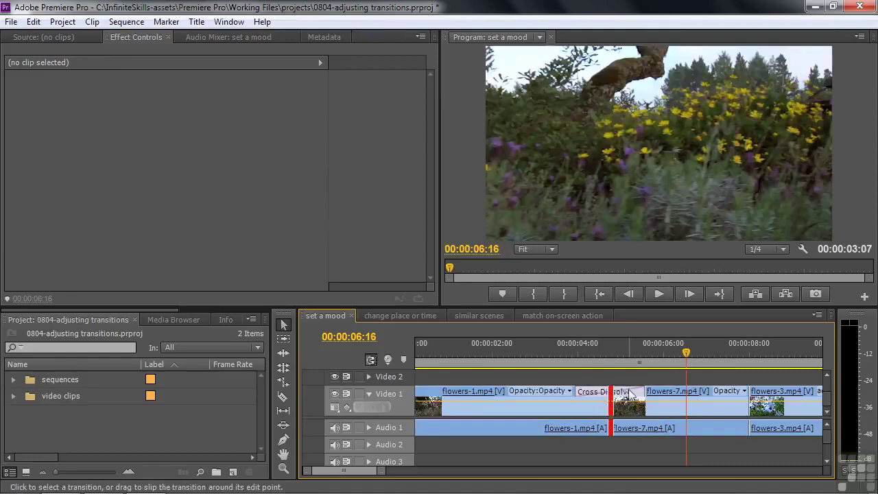
pyautogui.click(610, 380)
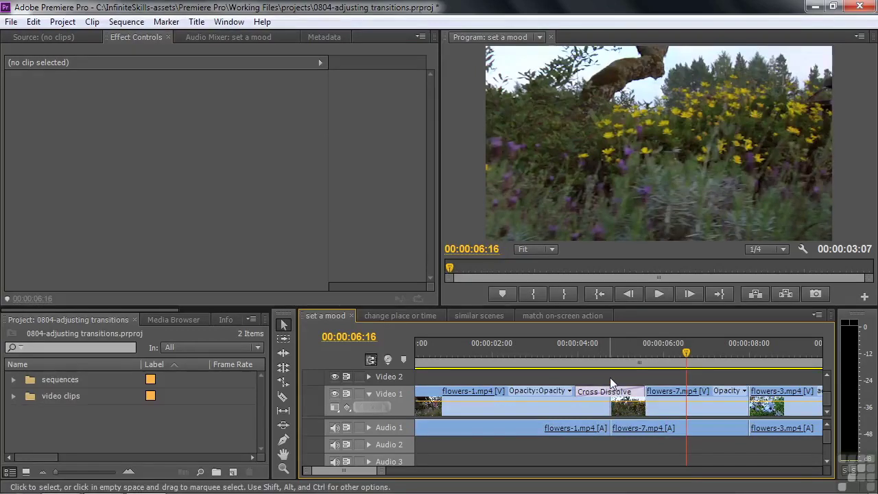
# Switch to the change place or time sequence and scrub through scenic-8 and timelapse-2
pyautogui.click(384, 315)
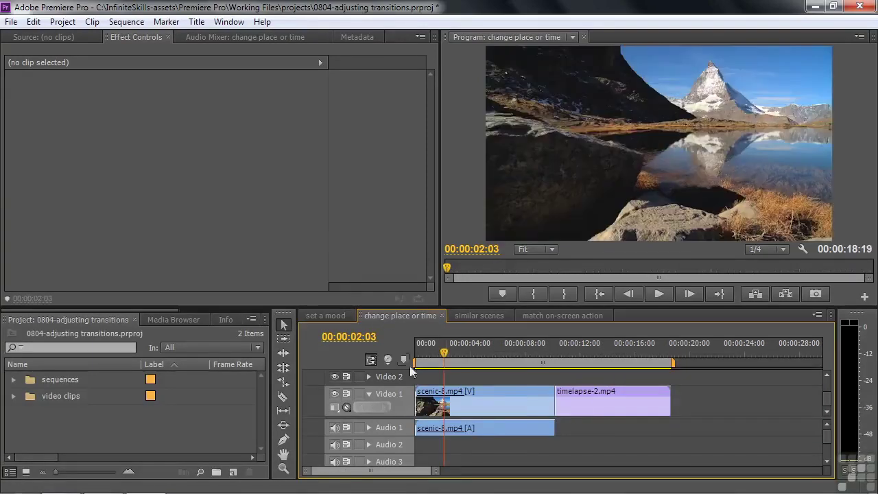
pyautogui.moveTo(444, 357); pyautogui.dragTo(593, 374)
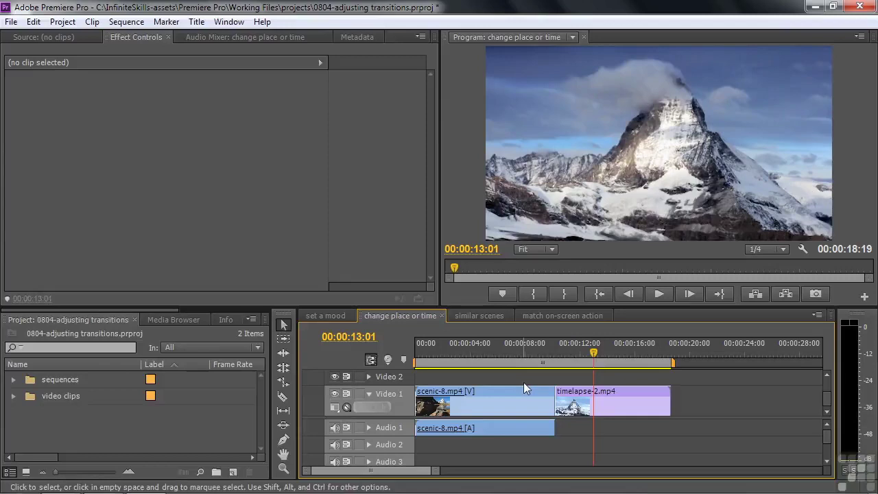
pyautogui.moveTo(111, 308); pyautogui.dragTo(180, 314)
# Drag Doors from Video Transitions > 3D Motion onto the scenic-8/timelapse-2 cut, straddling it
pyautogui.click(129, 322)
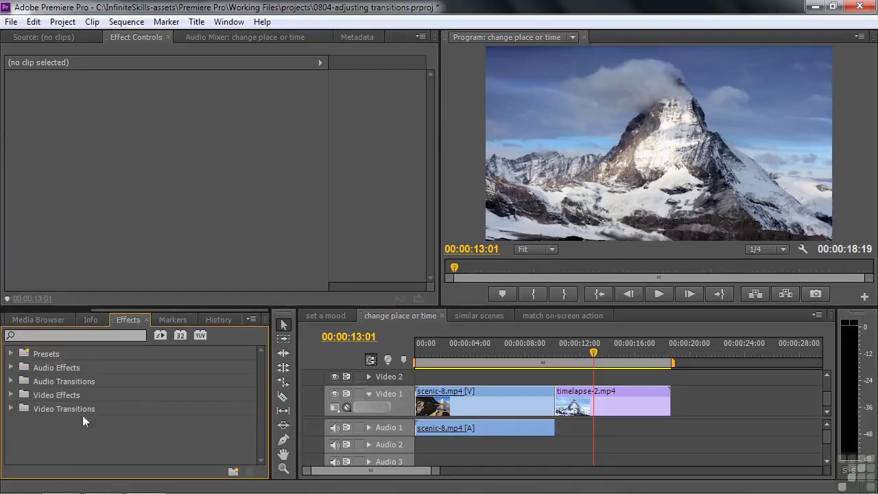
pyautogui.click(11, 409)
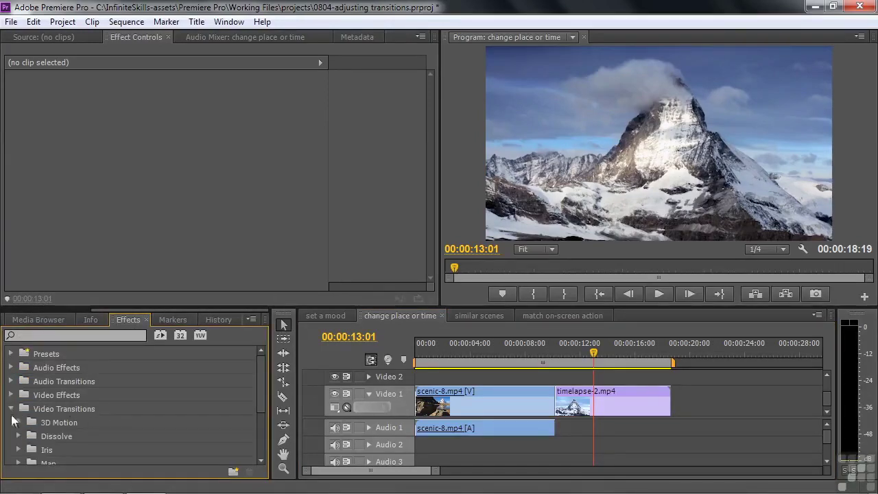
pyautogui.click(18, 423)
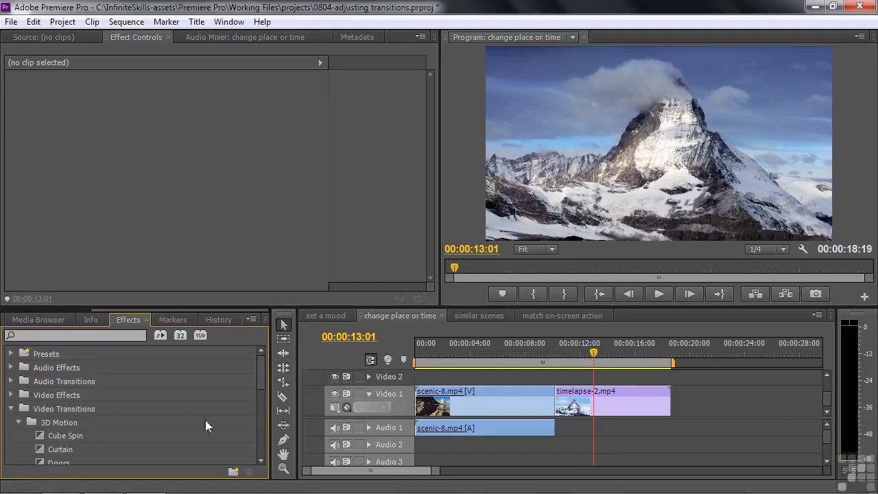
pyautogui.moveTo(262, 371); pyautogui.dragTo(263, 390)
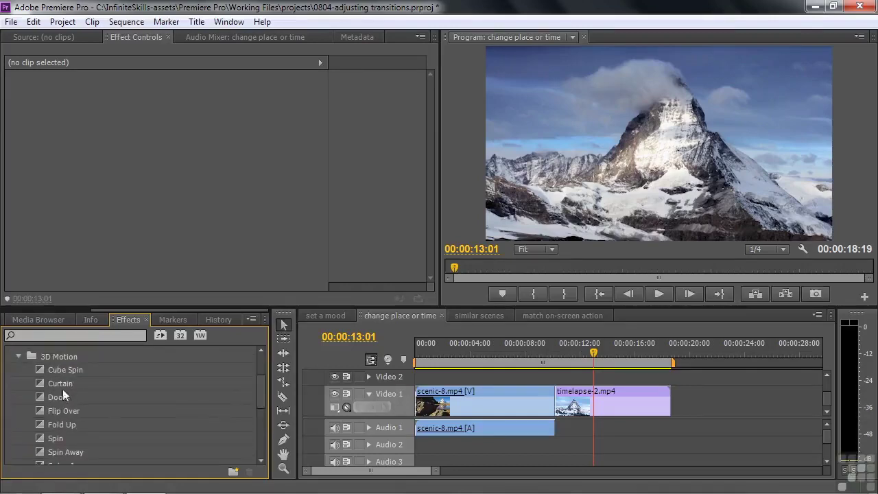
pyautogui.moveTo(38, 395); pyautogui.dragTo(549, 394)
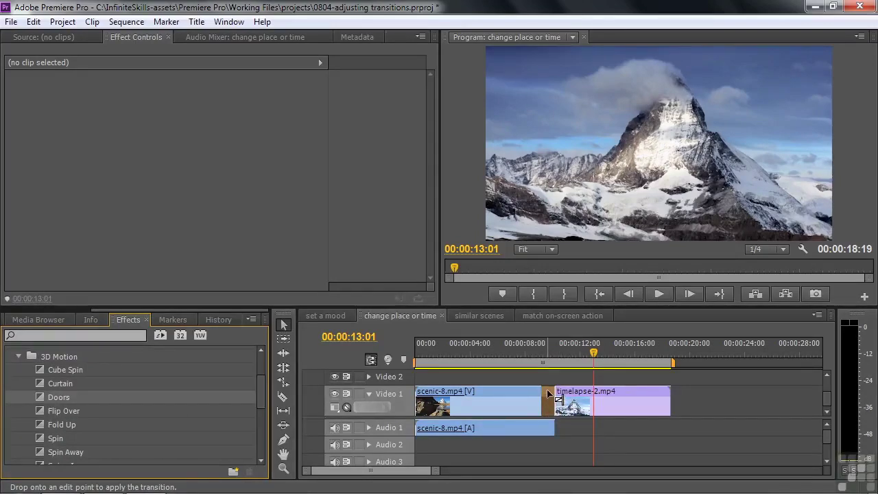
pyautogui.moveTo(548, 392); pyautogui.dragTo(554, 393)
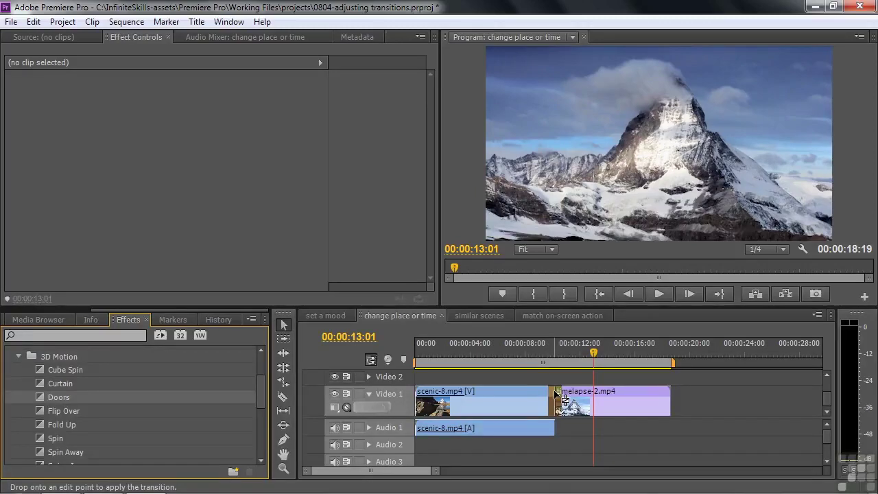
pyautogui.moveTo(556, 394); pyautogui.dragTo(564, 396)
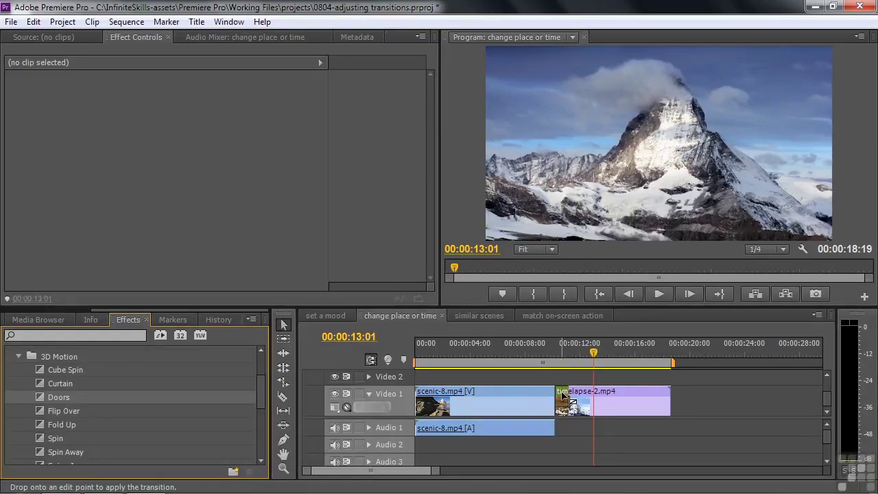
pyautogui.moveTo(562, 396); pyautogui.dragTo(556, 393)
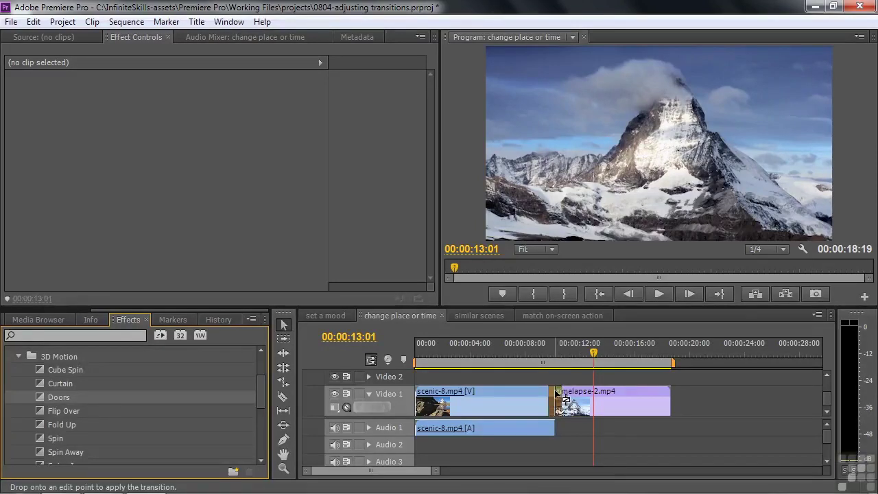
pyautogui.moveTo(565, 401); pyautogui.dragTo(557, 396)
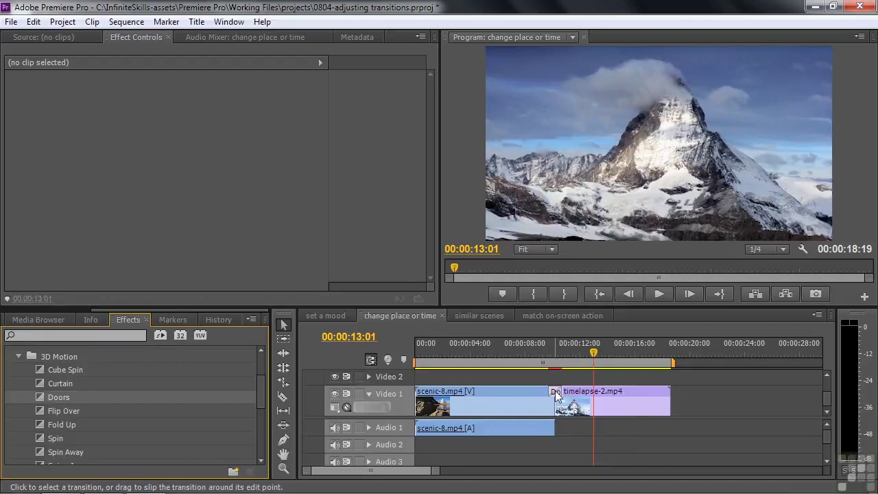
# Select the Doors transition and show its Border Width, Border Color and Reverse settings at the transition
pyautogui.click(556, 392)
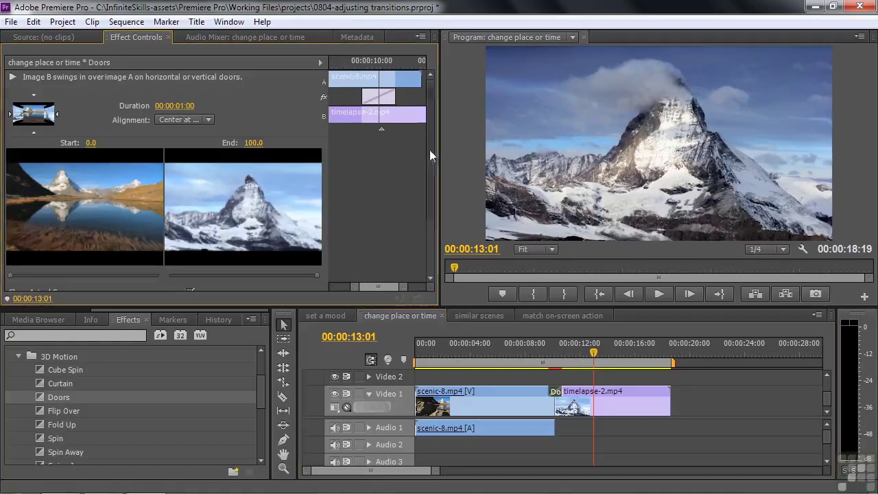
pyautogui.scroll(-3, 430, 149)
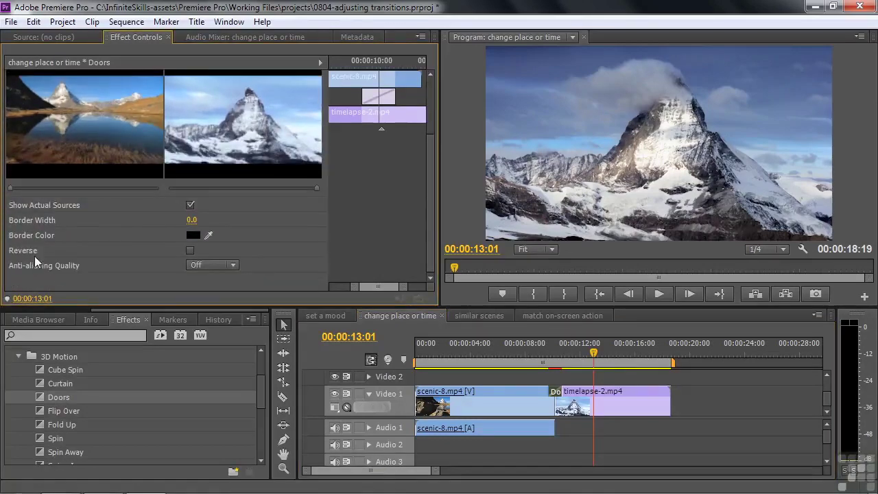
pyautogui.moveTo(597, 355); pyautogui.dragTo(545, 389)
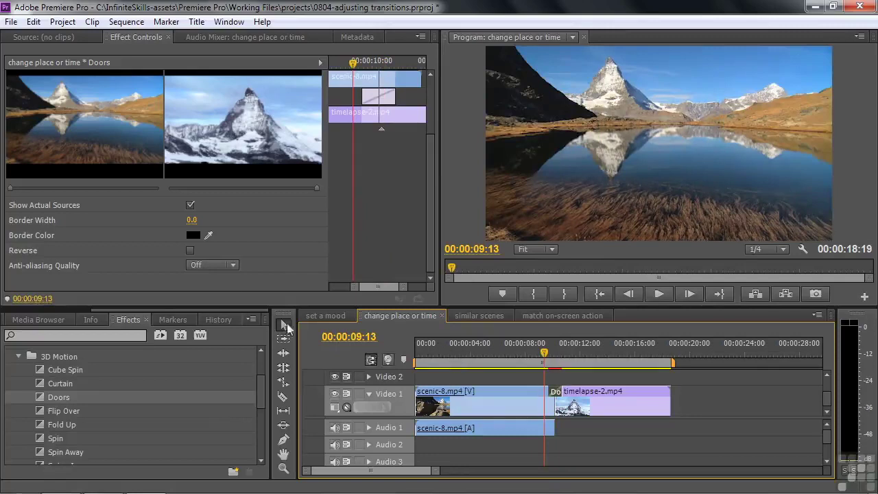
# Turn on Reverse for the Doors transition and preview it at its midpoint
pyautogui.click(190, 250)
pyautogui.click(547, 355)
pyautogui.moveTo(547, 357)
pyautogui.mouseDown()
pyautogui.moveTo(554, 370)
pyautogui.moveTo(544, 371)
pyautogui.mouseUp()
pyautogui.moveTo(544, 352); pyautogui.dragTo(555, 353)
# Widen the Doors transition's border to 20.1
pyautogui.click(196, 220)
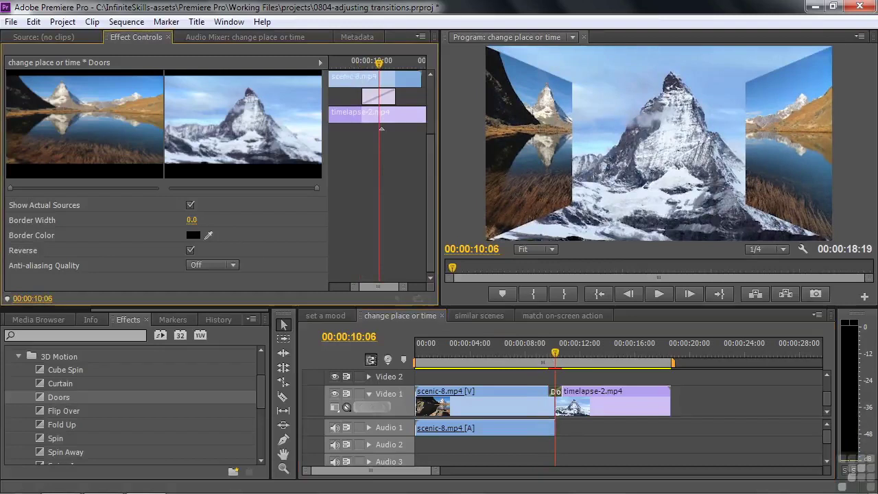
pyautogui.moveTo(196, 220); pyautogui.dragTo(258, 268)
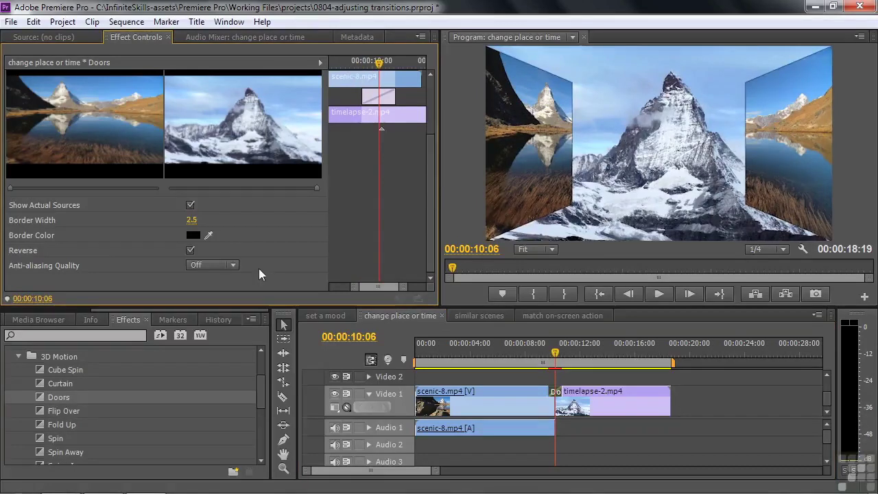
pyautogui.moveTo(192, 219)
pyautogui.mouseDown()
pyautogui.moveTo(206, 220)
pyautogui.moveTo(199, 221)
pyautogui.mouseUp()
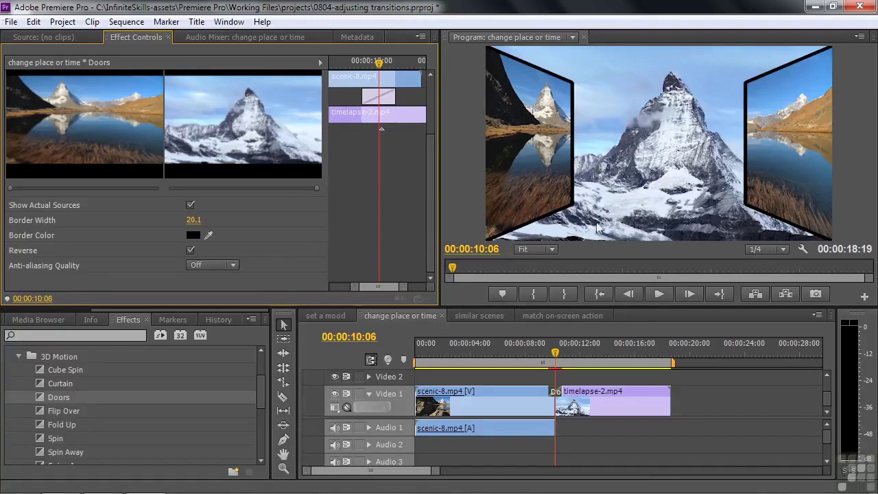
# Choose a deep purple border colour in the Color Picker and arm the eyedropper
pyautogui.click(193, 235)
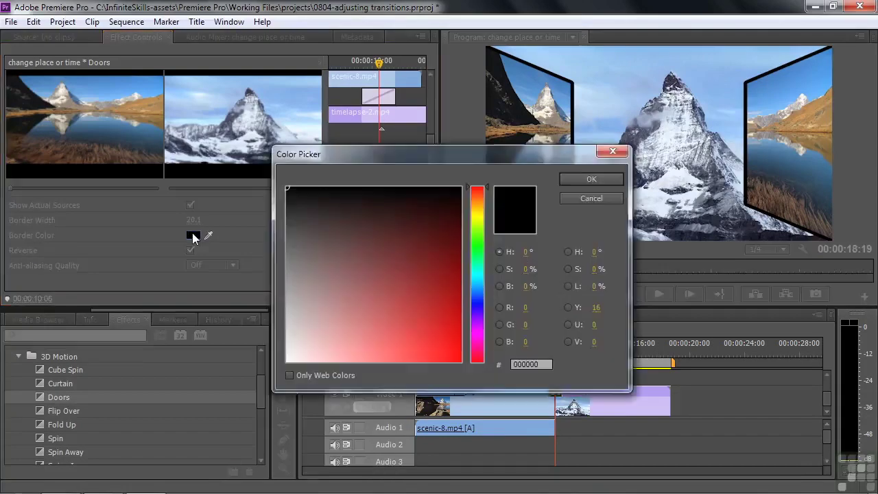
pyautogui.moveTo(476, 308)
pyautogui.mouseDown()
pyautogui.moveTo(480, 231)
pyautogui.moveTo(473, 359)
pyautogui.moveTo(477, 287)
pyautogui.moveTo(479, 321)
pyautogui.mouseUp()
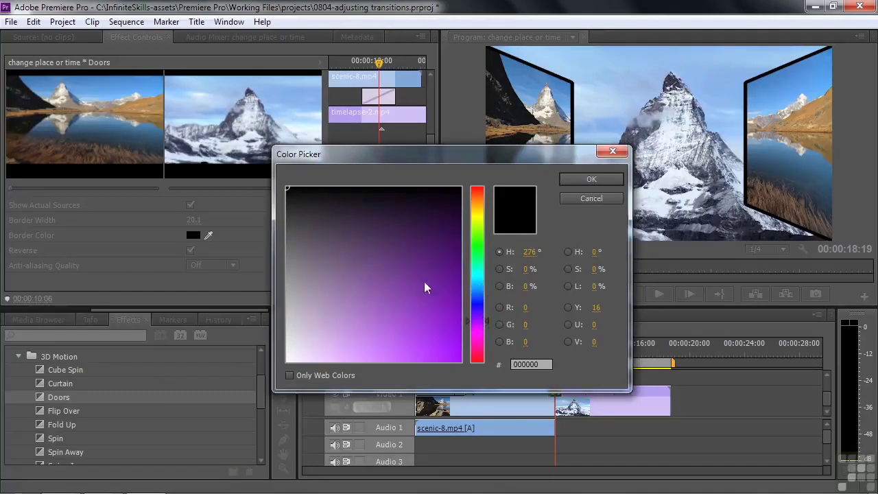
pyautogui.click(474, 324)
pyautogui.click(475, 319)
pyautogui.click(433, 298)
pyautogui.click(591, 179)
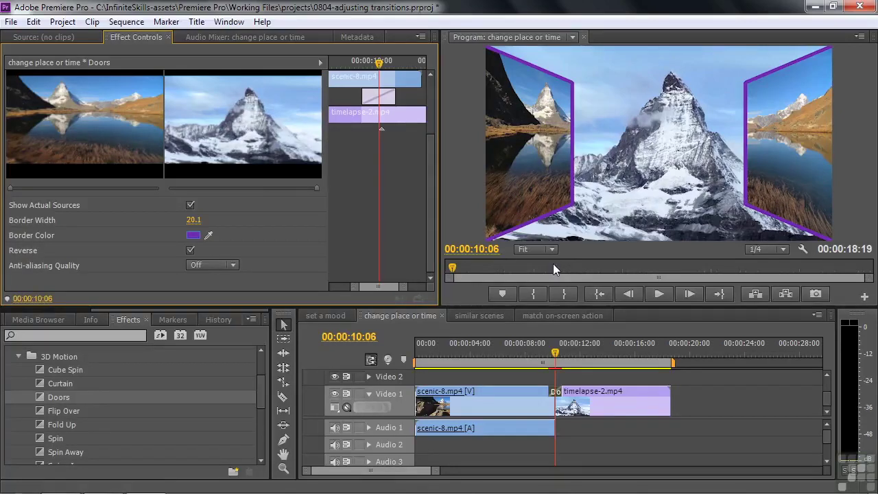
pyautogui.click(208, 235)
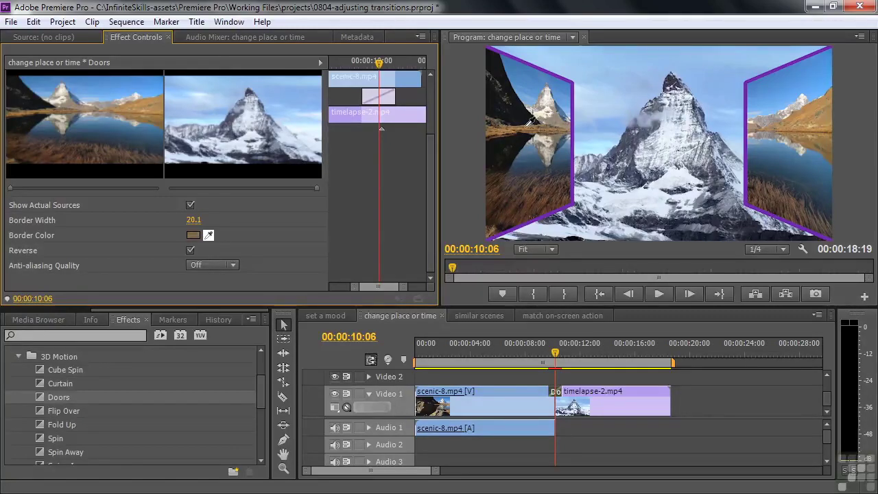
# Sample a brown tone from the Program monitor footage as the Doors border colour
pyautogui.click(528, 123)
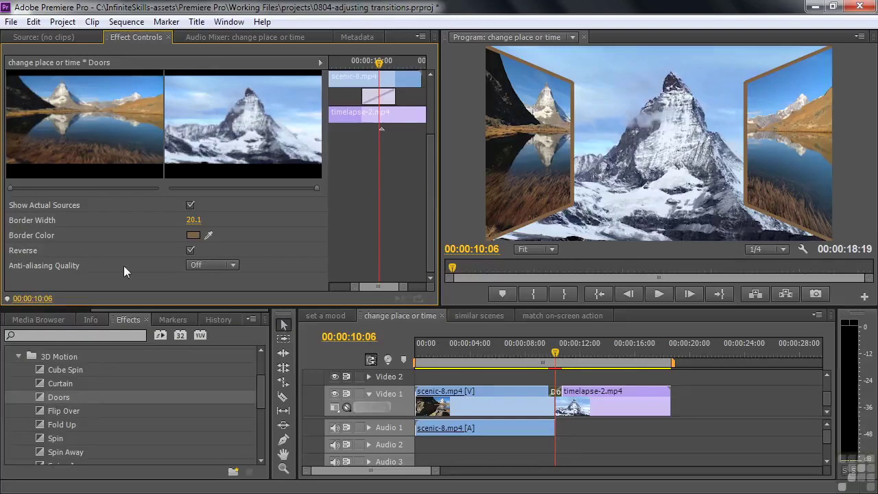
pyautogui.click(552, 249)
# Zoom the Program monitor to 200%, then 400%, and pan onto the brown border
pyautogui.click(547, 376)
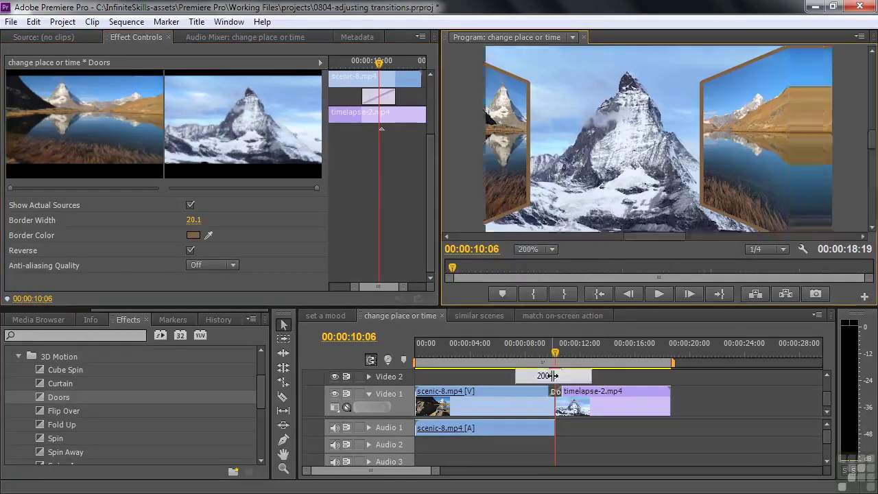
pyautogui.moveTo(687, 235); pyautogui.dragTo(587, 241)
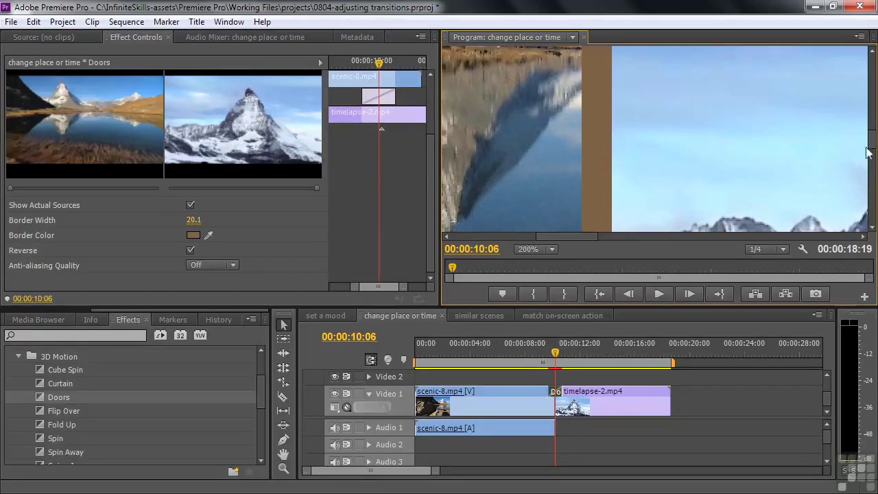
pyautogui.moveTo(873, 155); pyautogui.dragTo(875, 88)
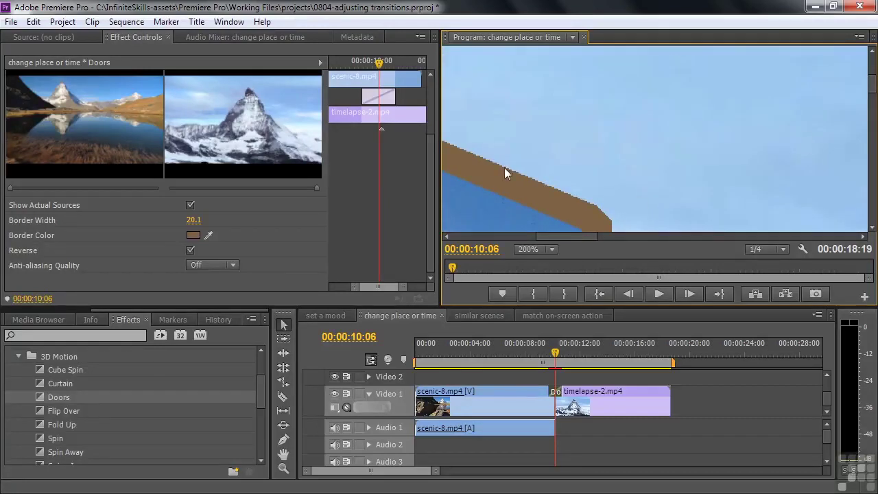
pyautogui.moveTo(563, 236); pyautogui.dragTo(544, 238)
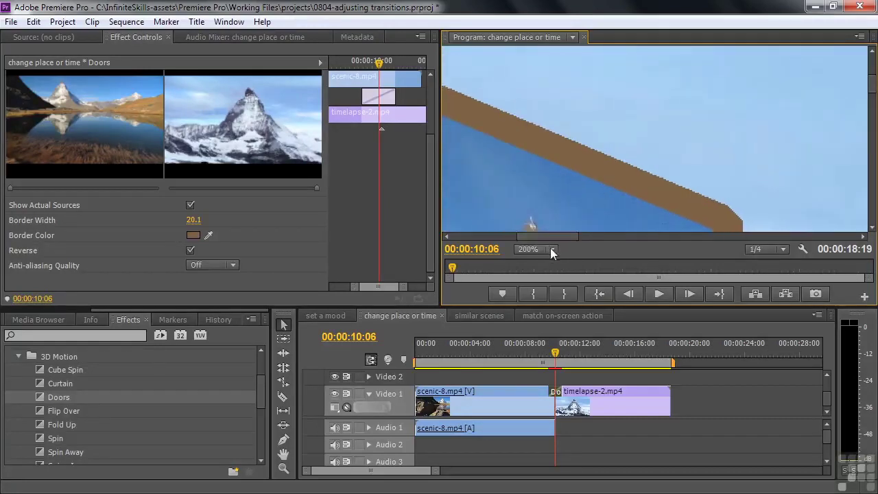
pyautogui.click(552, 250)
pyautogui.click(546, 391)
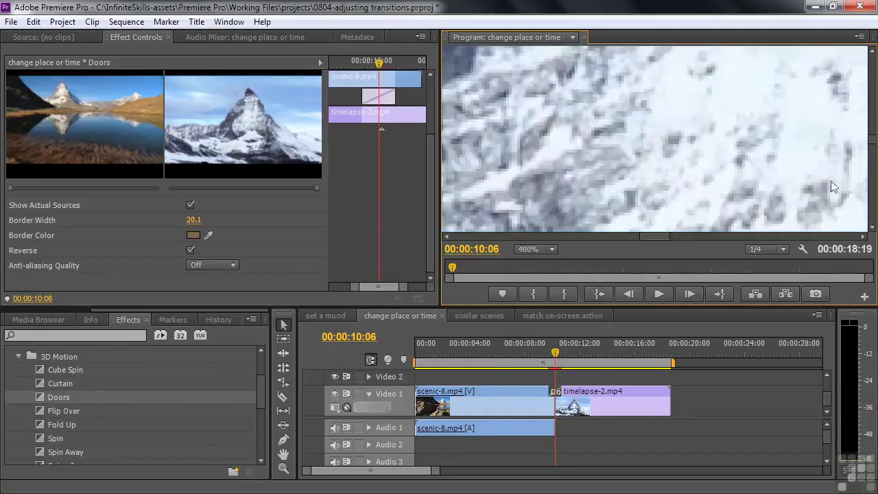
pyautogui.moveTo(874, 141); pyautogui.dragTo(873, 93)
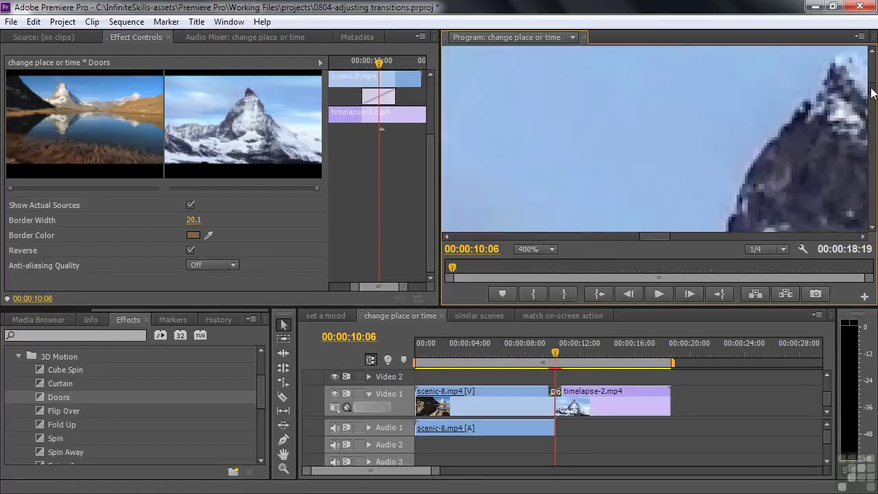
pyautogui.moveTo(647, 236); pyautogui.dragTo(543, 237)
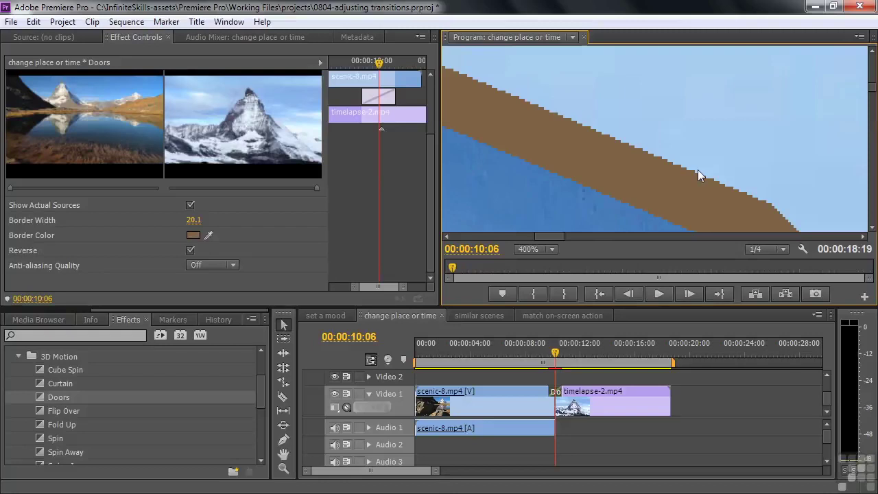
# Try Anti-aliasing Quality Low and Medium, then set it to High
pyautogui.click(234, 266)
pyautogui.click(229, 297)
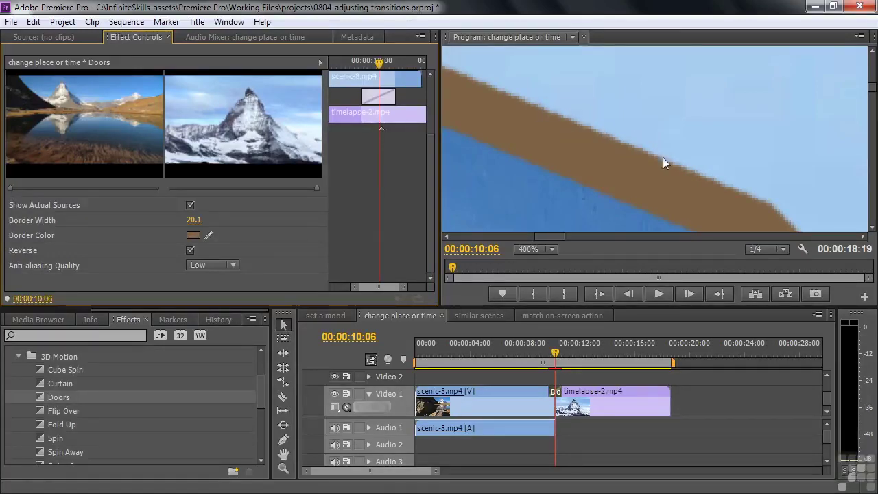
pyautogui.click(229, 265)
pyautogui.click(227, 310)
pyautogui.click(233, 264)
pyautogui.click(231, 324)
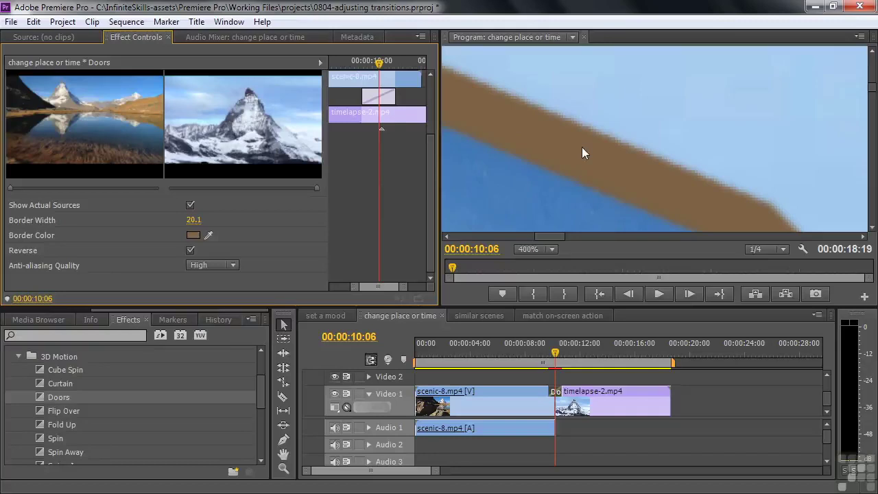
pyautogui.click(552, 250)
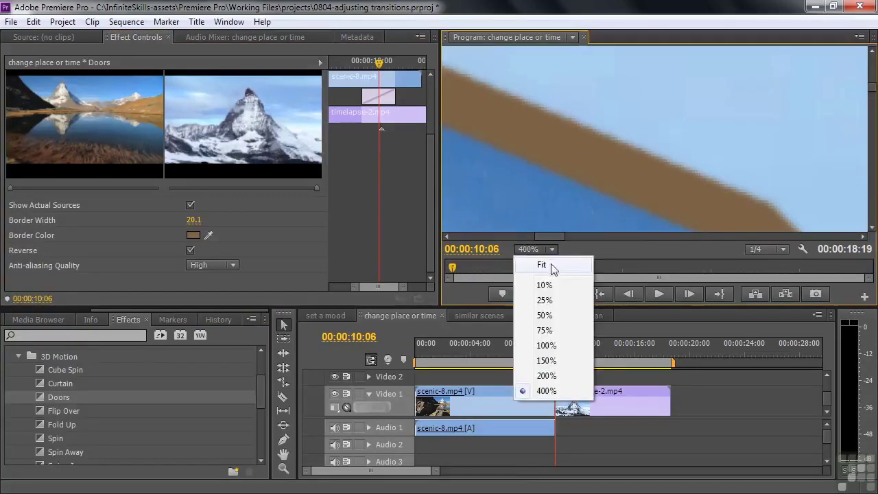
# Fit the preview, replay the Doors transition, then open the similar scenes sequence at stream-5
pyautogui.click(551, 259)
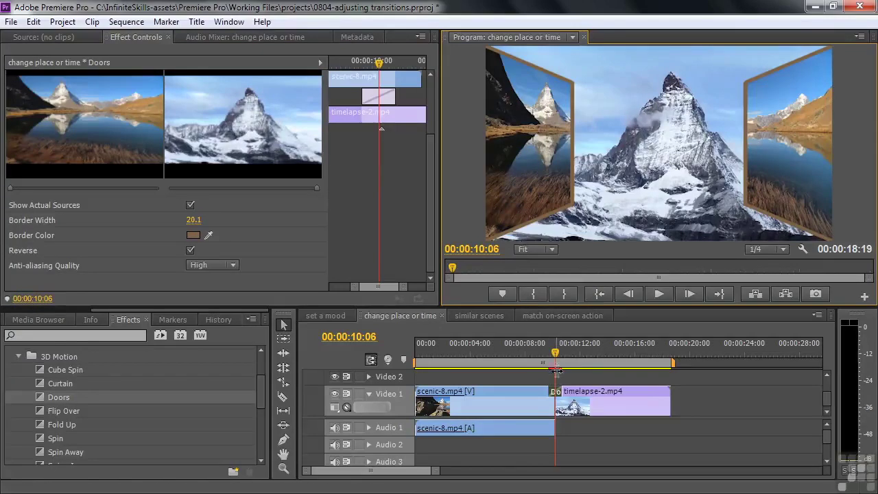
pyautogui.moveTo(555, 356); pyautogui.dragTo(545, 358)
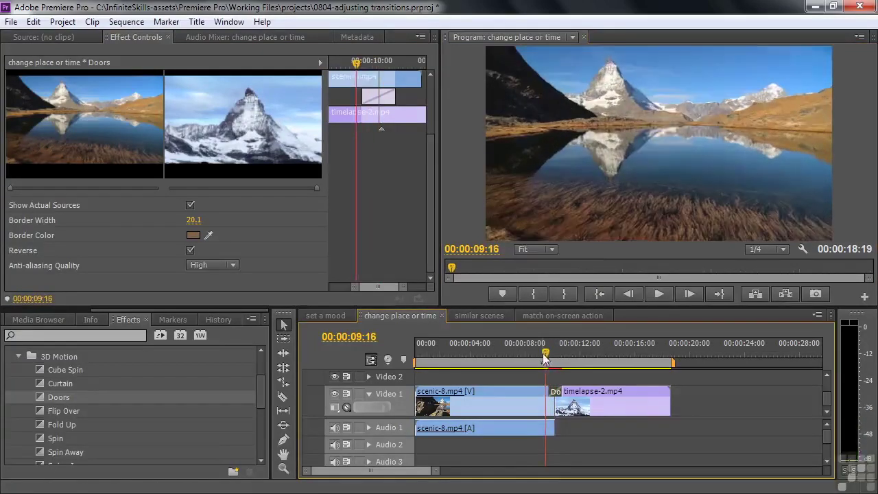
pyautogui.press('space')
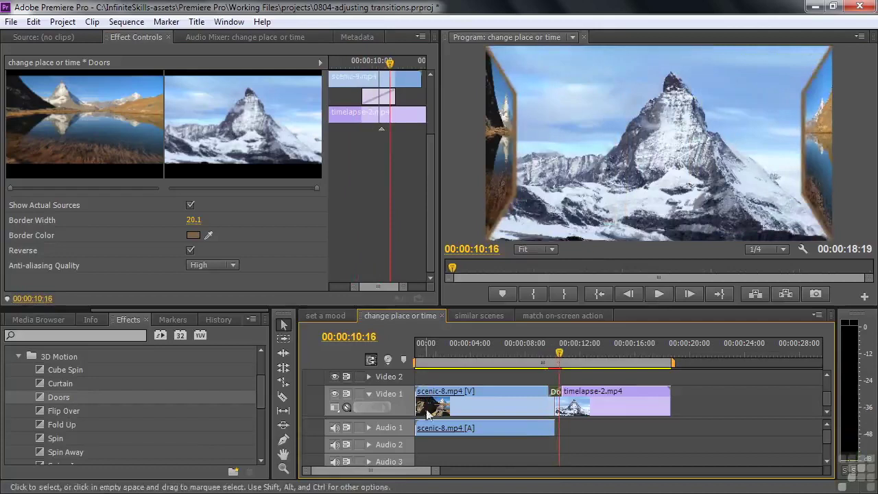
pyautogui.moveTo(559, 357); pyautogui.dragTo(547, 360)
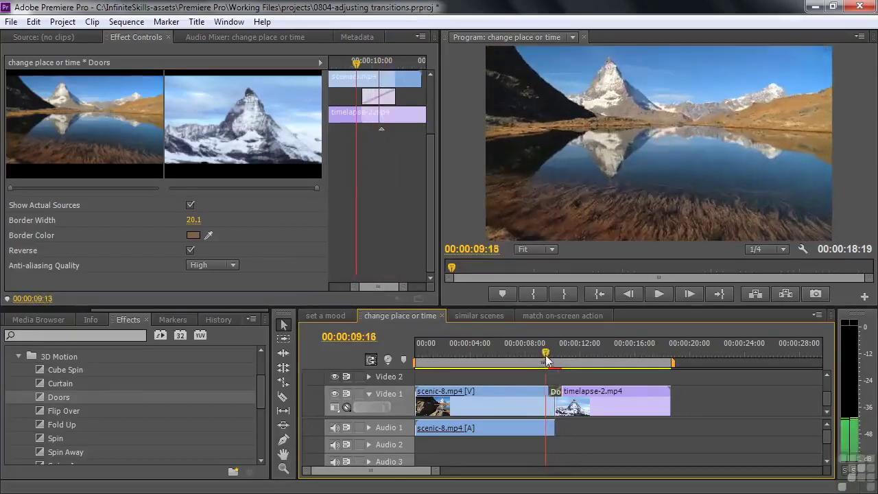
pyautogui.press('space')
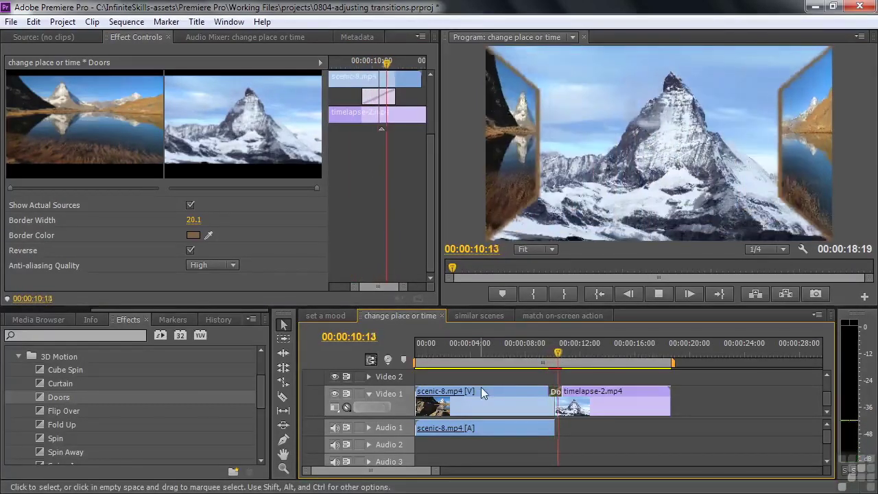
pyautogui.press('space')
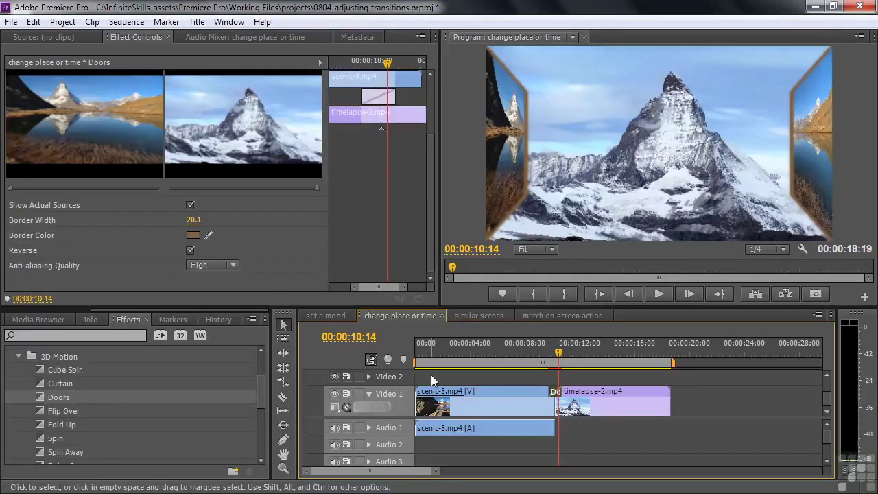
pyautogui.click(478, 316)
pyautogui.moveTo(502, 356); pyautogui.dragTo(470, 403)
# Drag Iris Star from Video Transitions > Iris onto the stream-5/stream-6 edit point
pyautogui.press('space')
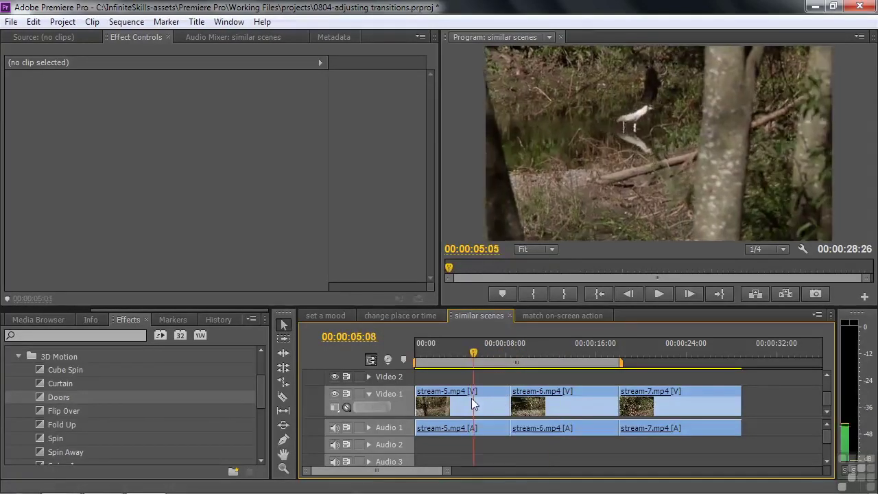
pyautogui.press('space')
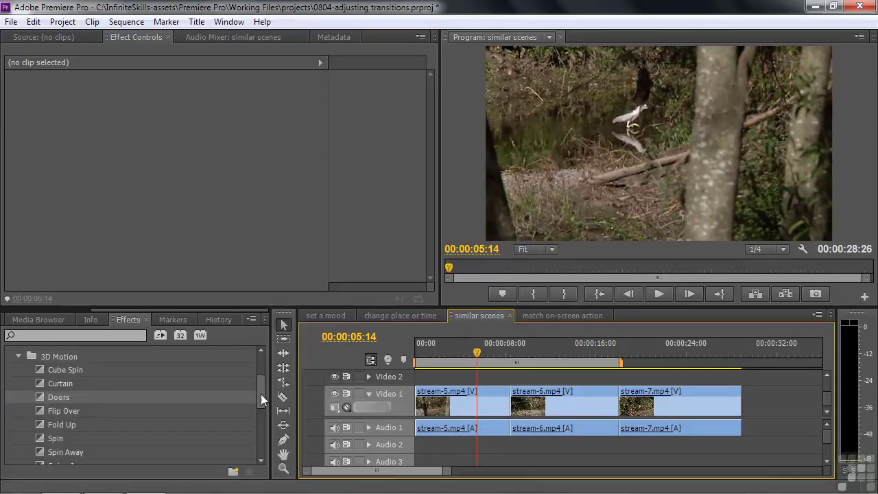
pyautogui.moveTo(261, 390); pyautogui.dragTo(264, 433)
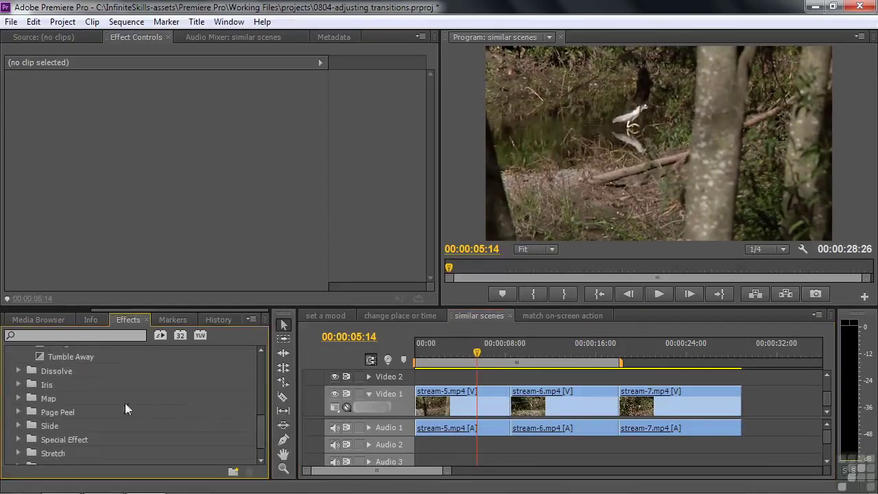
pyautogui.click(19, 385)
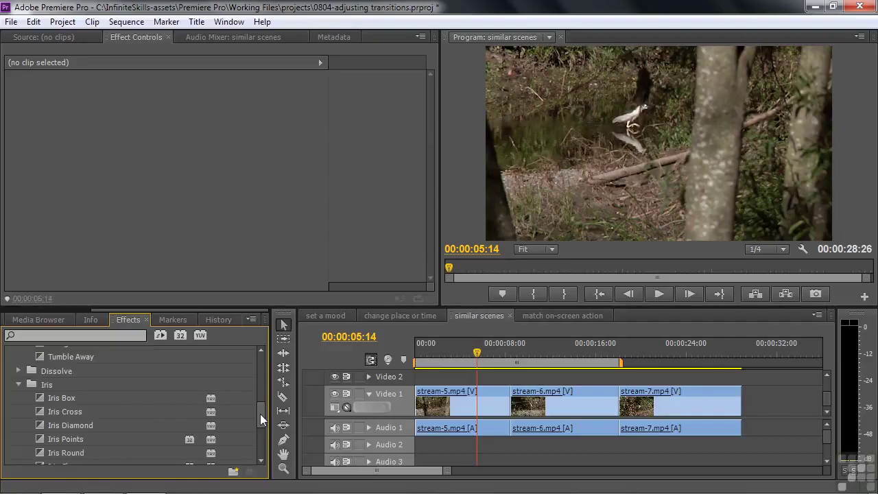
pyautogui.moveTo(260, 414); pyautogui.dragTo(260, 427)
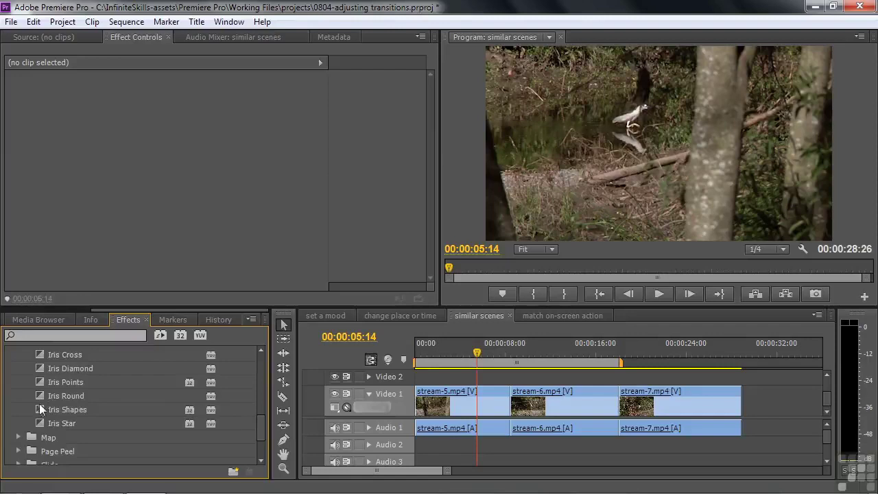
pyautogui.click(39, 423)
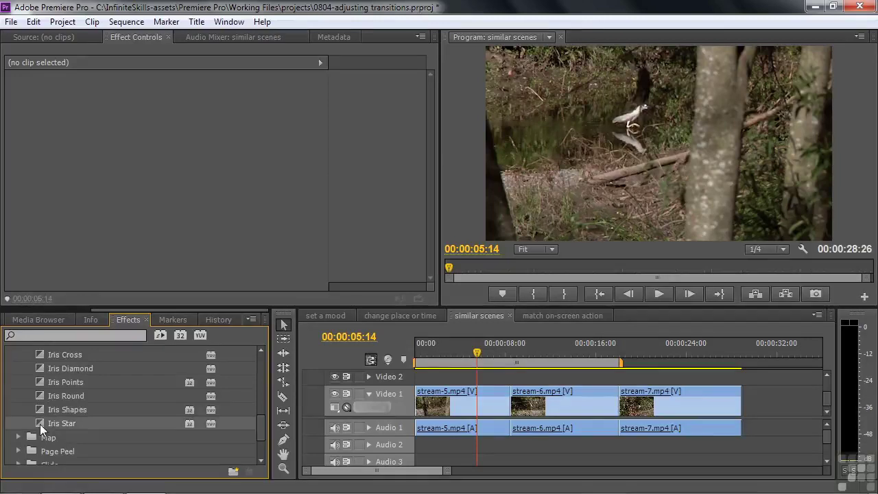
pyautogui.moveTo(39, 421); pyautogui.dragTo(511, 393)
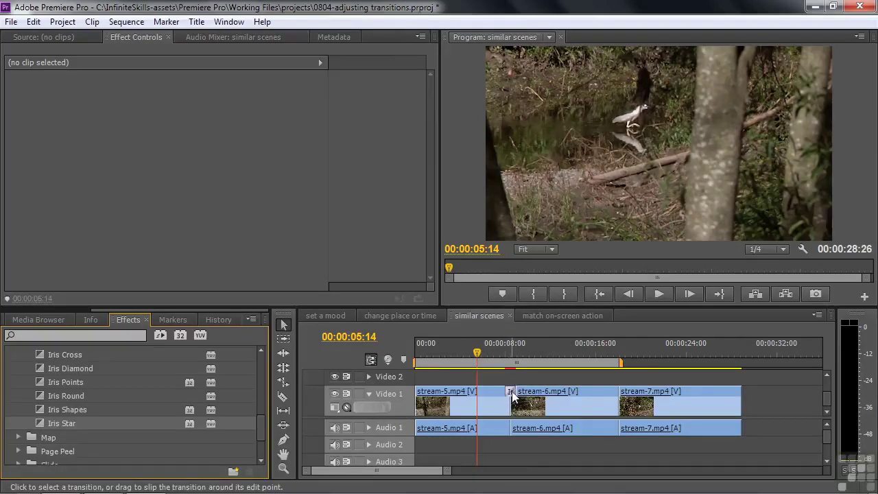
# Move the Iris Star centre onto the egret in the A preview
pyautogui.click(512, 391)
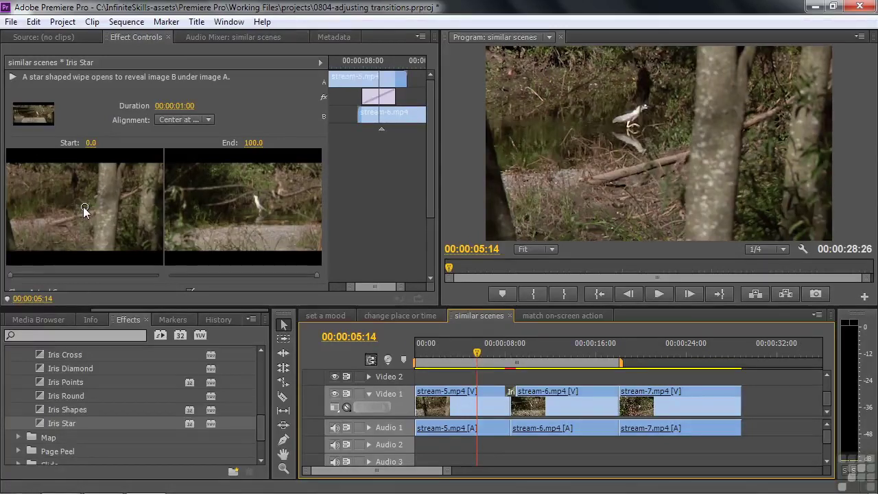
pyautogui.moveTo(484, 354); pyautogui.dragTo(506, 360)
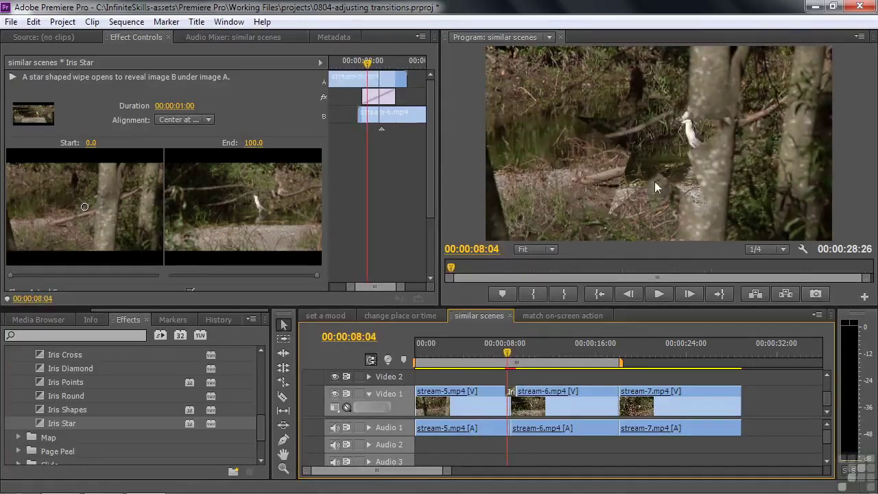
pyautogui.scroll(-3, 431, 195)
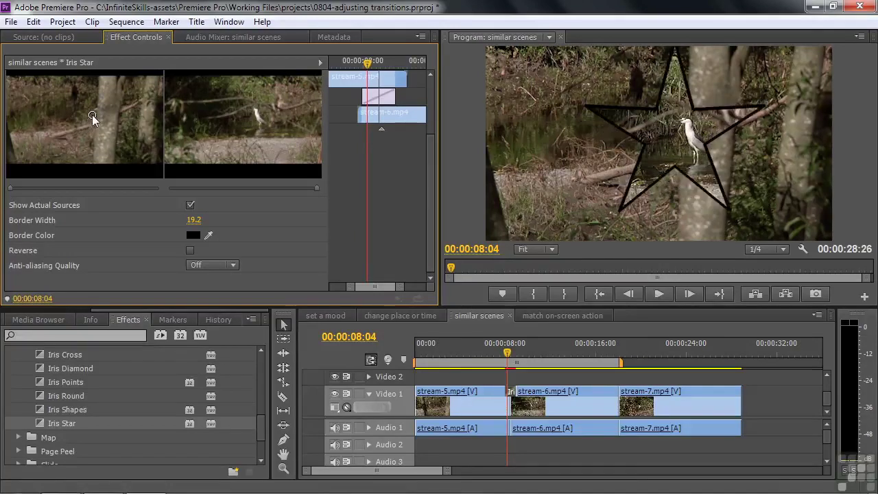
pyautogui.moveTo(92, 114); pyautogui.dragTo(96, 118)
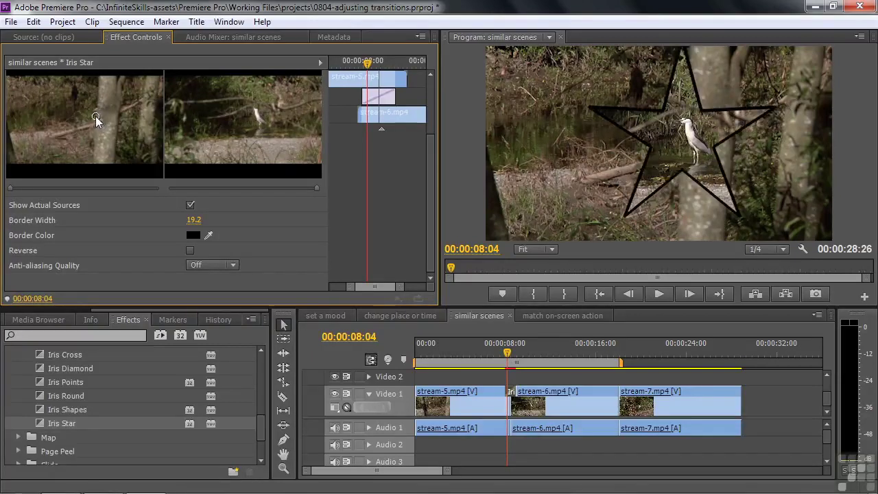
# Play through the one-second Iris Star (07:29–08:28) with J/K/L and zoom the timeline in
pyautogui.click(506, 356)
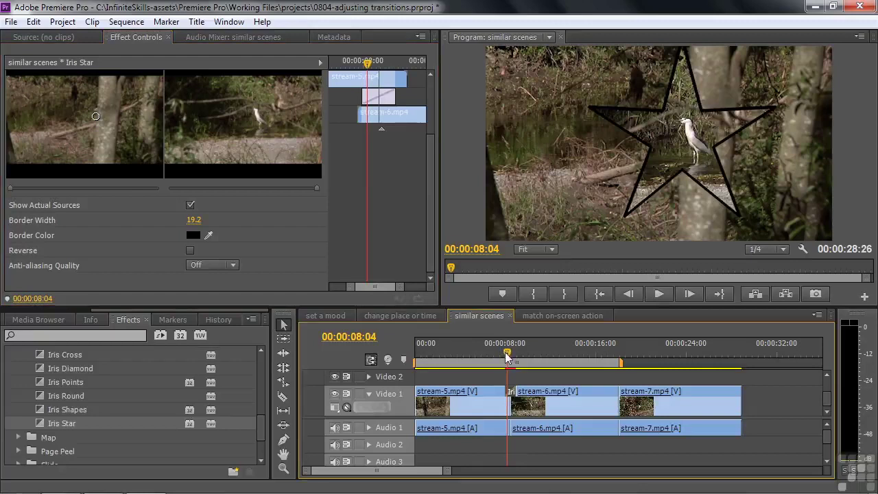
pyautogui.moveTo(507, 357); pyautogui.dragTo(505, 357)
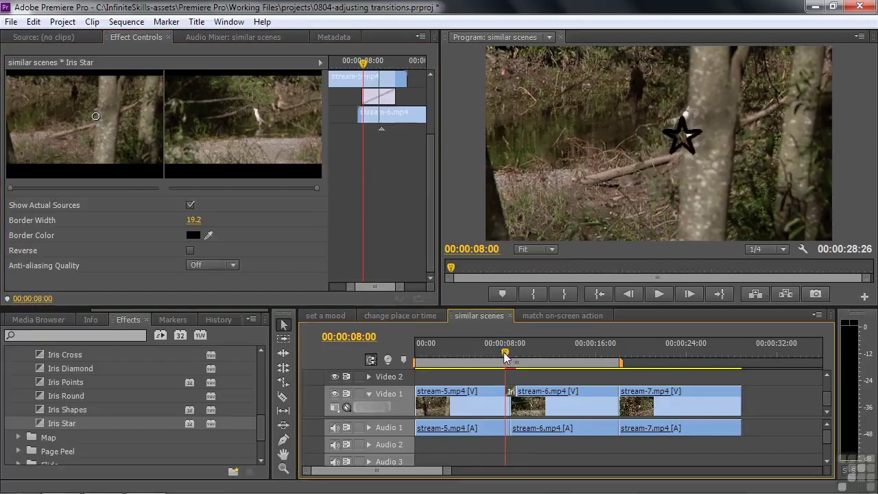
pyautogui.press('Right')
pyautogui.press('Right')
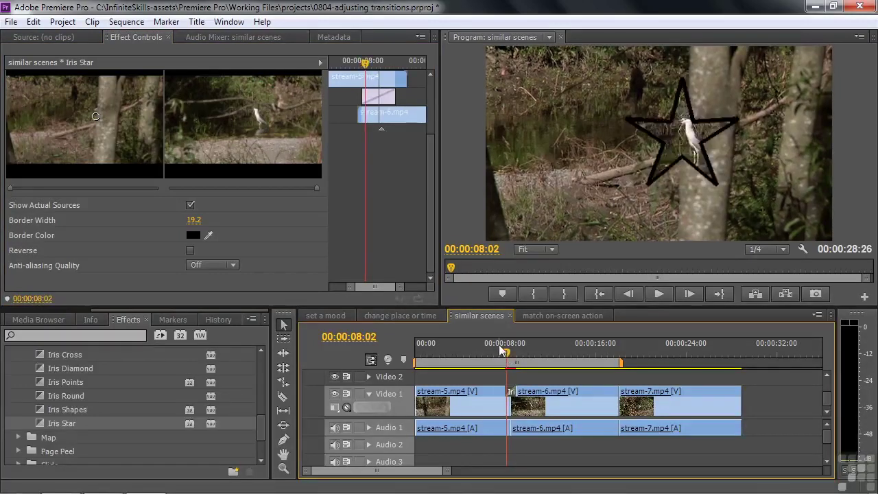
pyautogui.click(94, 115)
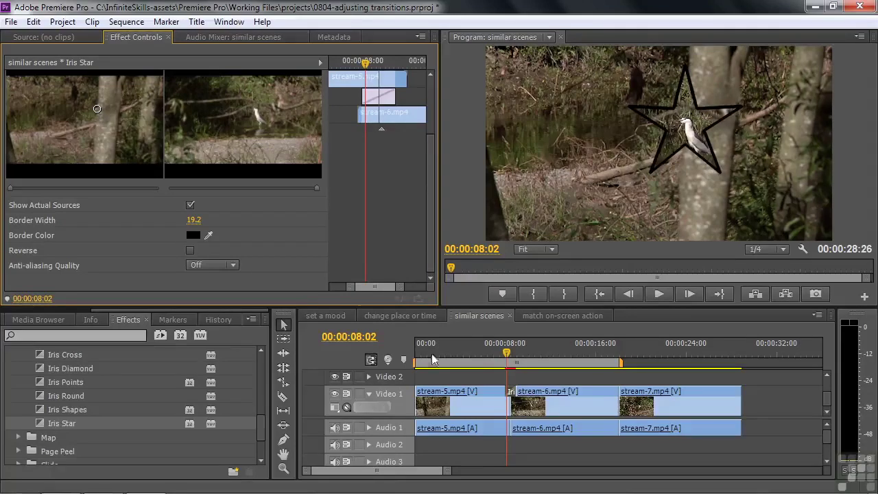
pyautogui.press('j')
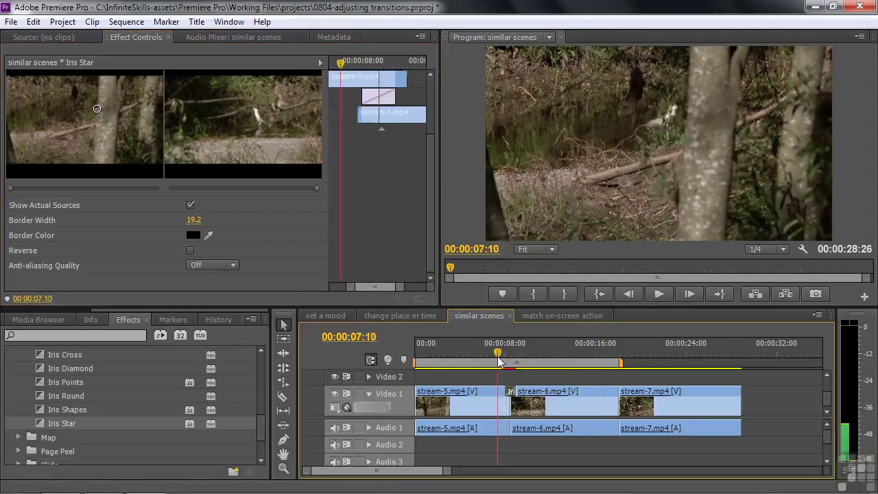
pyautogui.press('l')
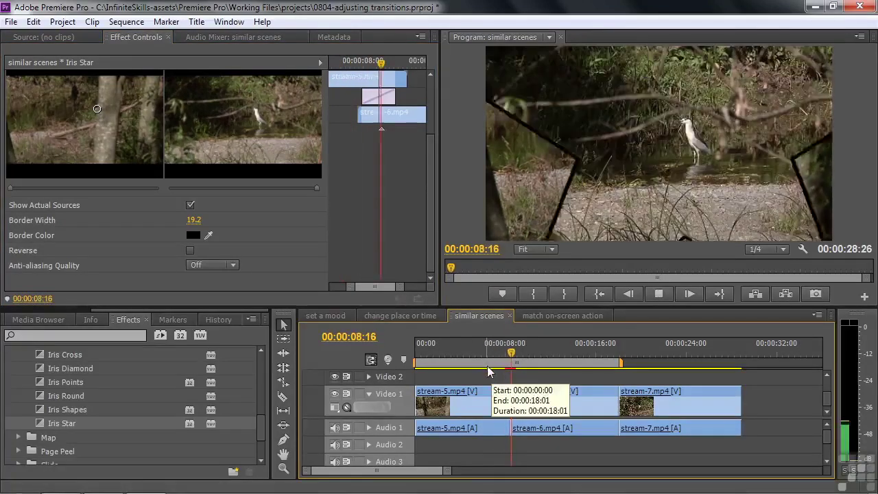
pyautogui.press('k')
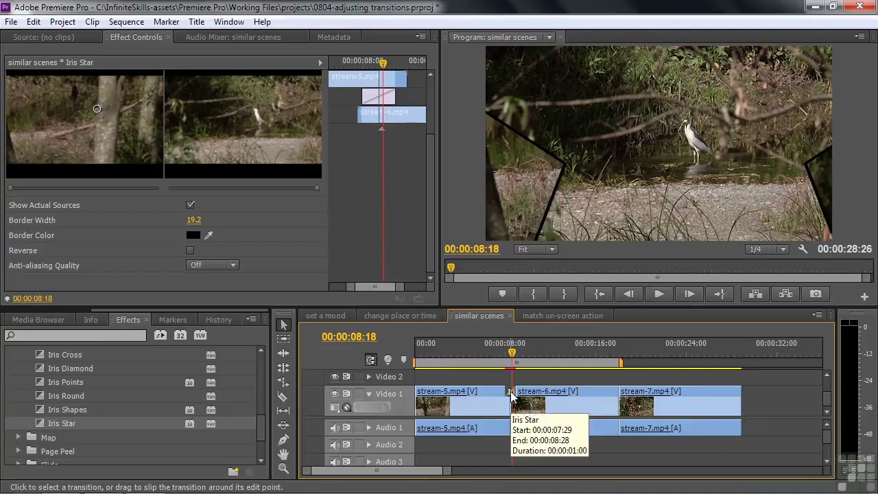
pyautogui.press('=')
pyautogui.press('=')
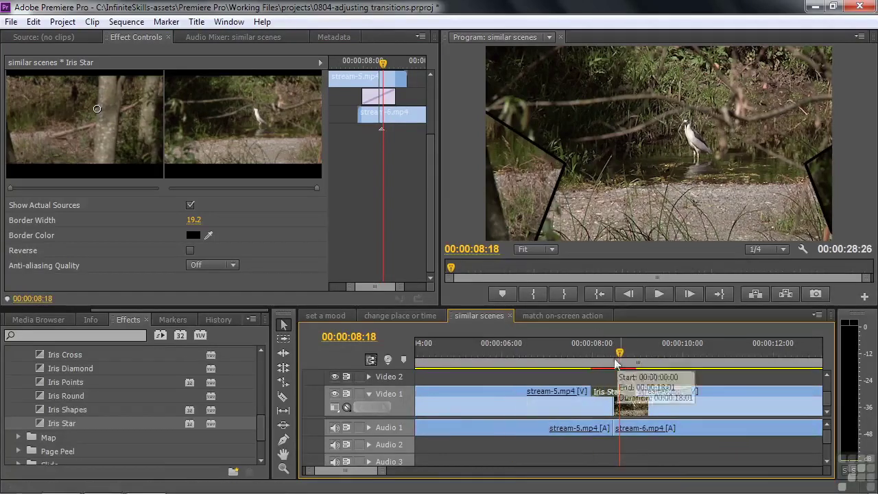
# Extend both Iris Star edges to a 00:00:01:15 duration and play it back
pyautogui.moveTo(593, 391); pyautogui.dragTo(569, 392)
pyautogui.moveTo(635, 391); pyautogui.dragTo(674, 392)
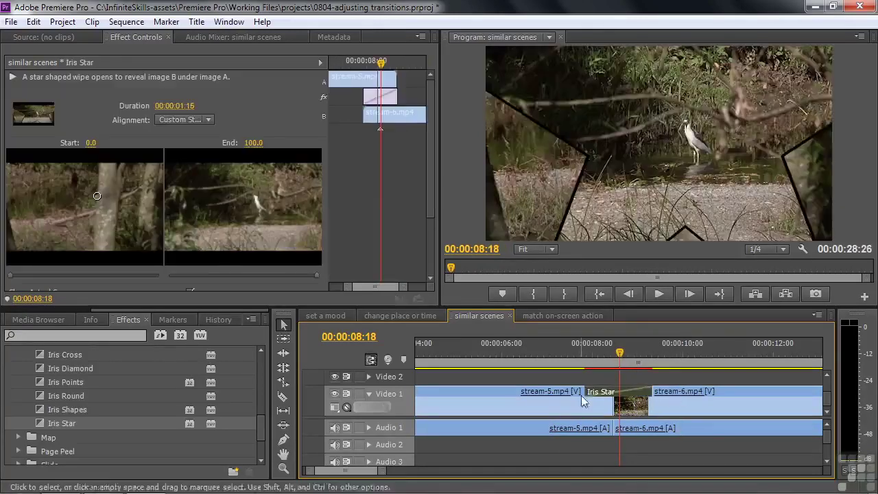
pyautogui.moveTo(585, 391); pyautogui.dragTo(561, 389)
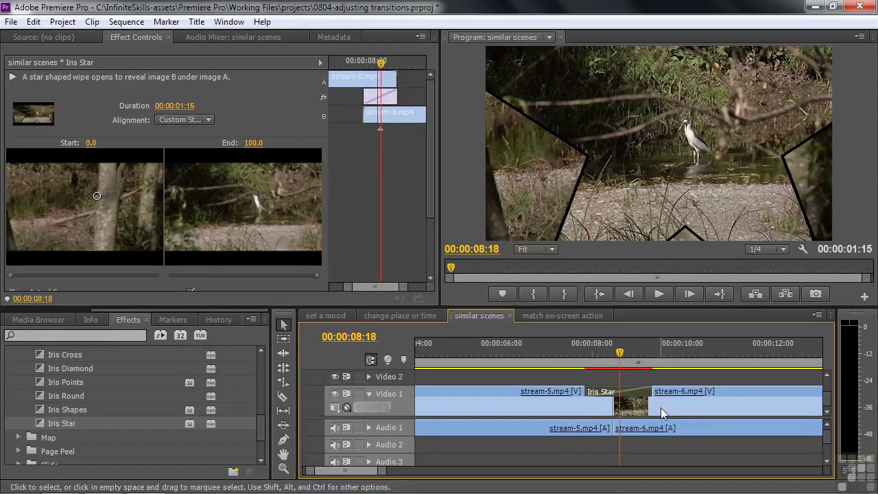
pyautogui.moveTo(658, 391); pyautogui.dragTo(662, 390)
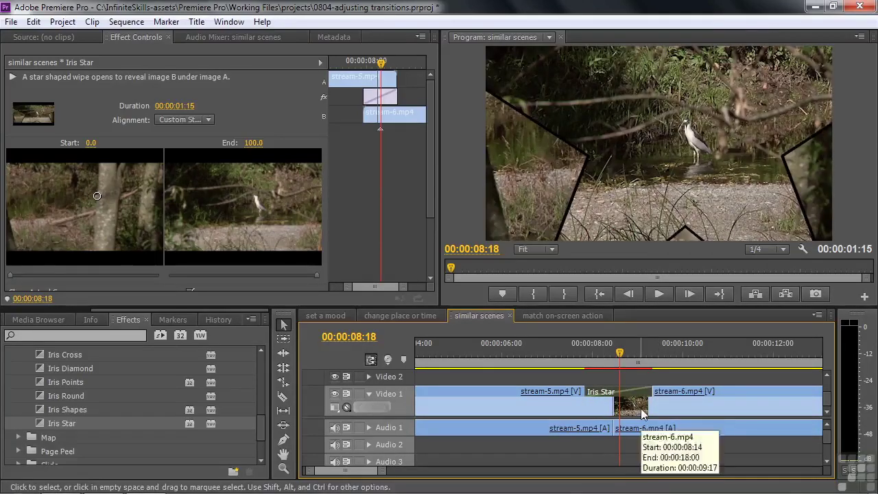
pyautogui.moveTo(622, 359); pyautogui.dragTo(575, 371)
pyautogui.press('space')
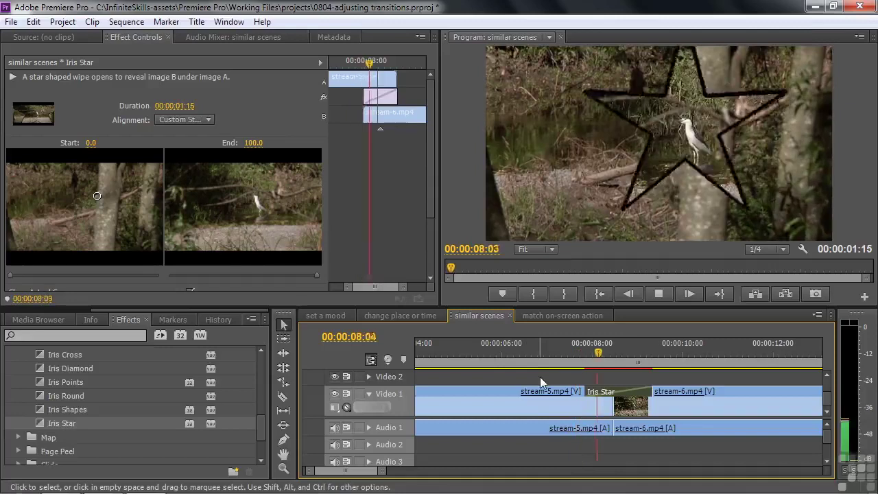
pyautogui.press('space')
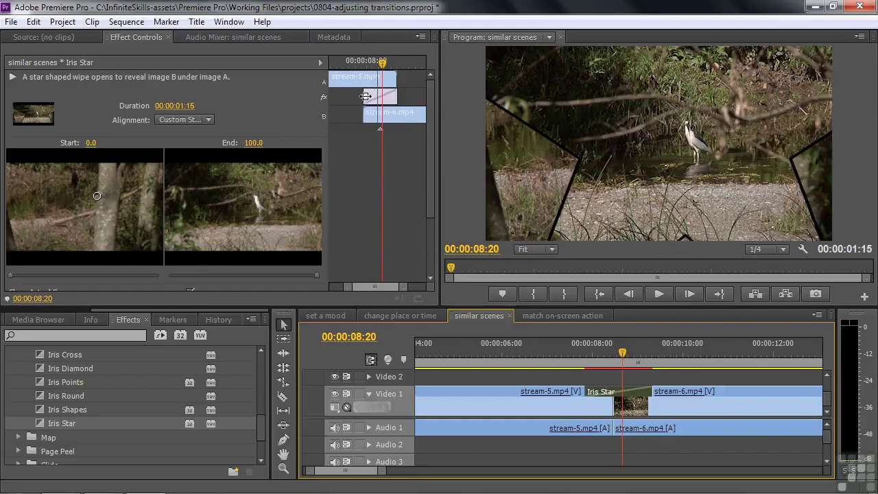
# Stretch the Iris Star transition to 00:00:04:00 in Effect Controls and play it back
pyautogui.moveTo(367, 97); pyautogui.dragTo(339, 100)
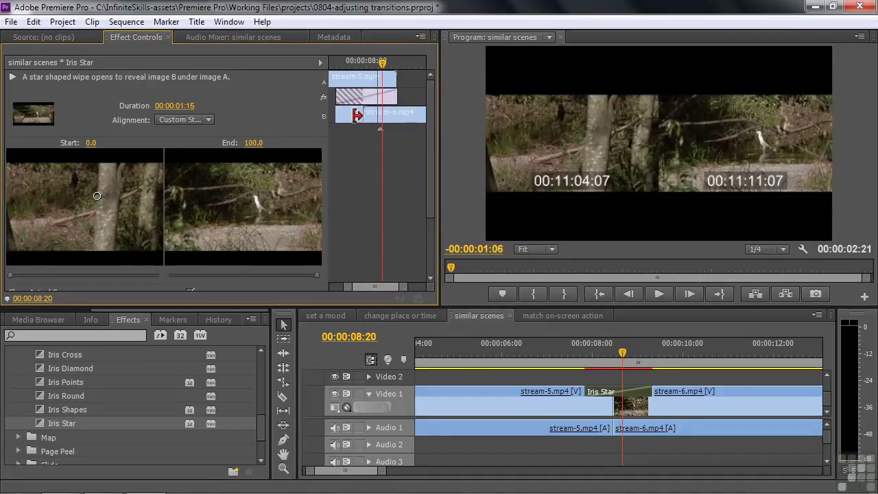
pyautogui.moveTo(397, 98); pyautogui.dragTo(425, 99)
pyautogui.moveTo(618, 361); pyautogui.dragTo(506, 360)
pyautogui.press('space')
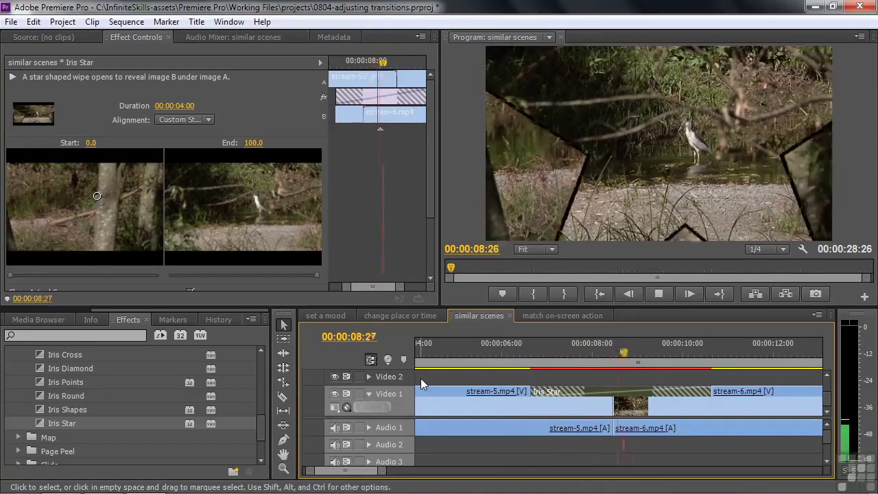
pyautogui.press('space')
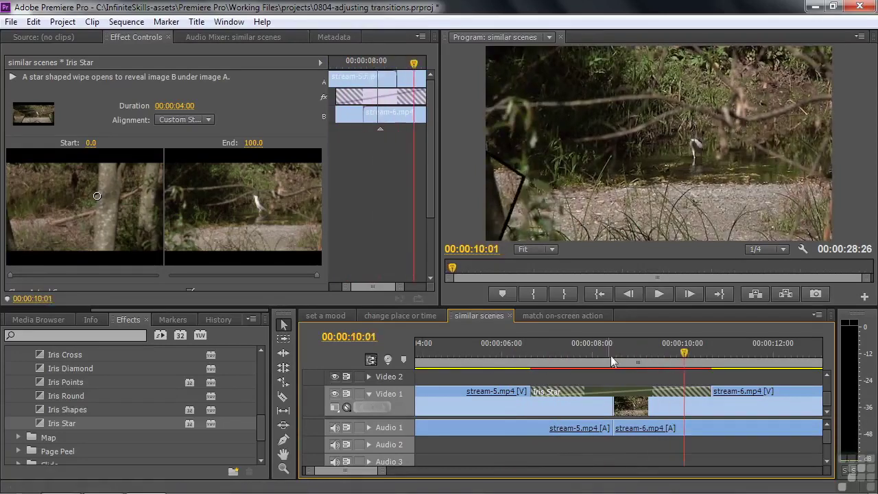
pyautogui.moveTo(685, 359); pyautogui.dragTo(506, 354)
pyautogui.press('space')
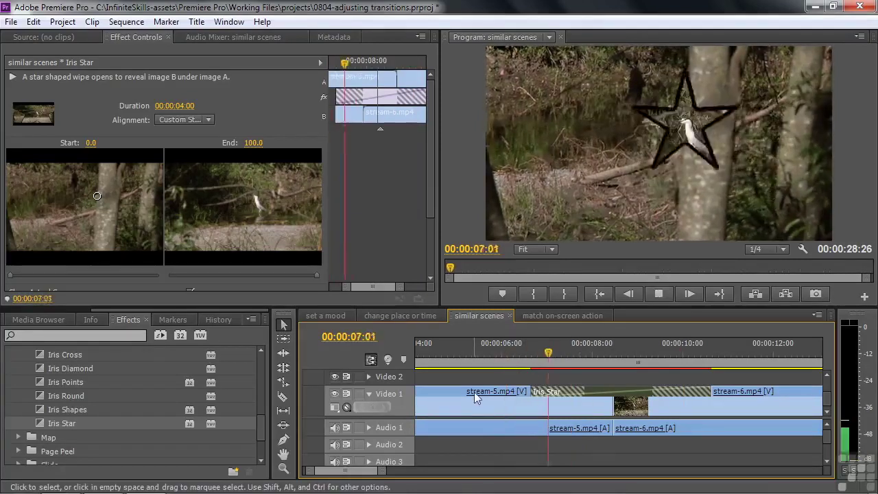
pyautogui.press('space')
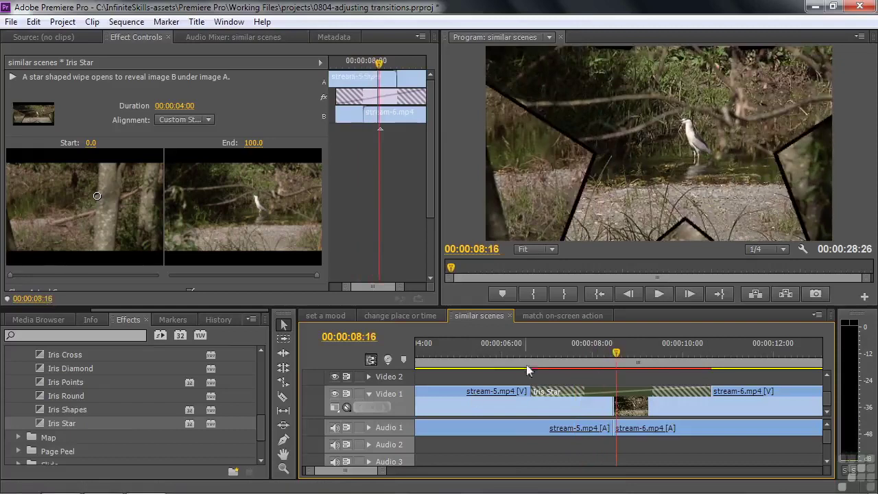
pyautogui.moveTo(616, 353); pyautogui.dragTo(596, 358)
pyautogui.press('space')
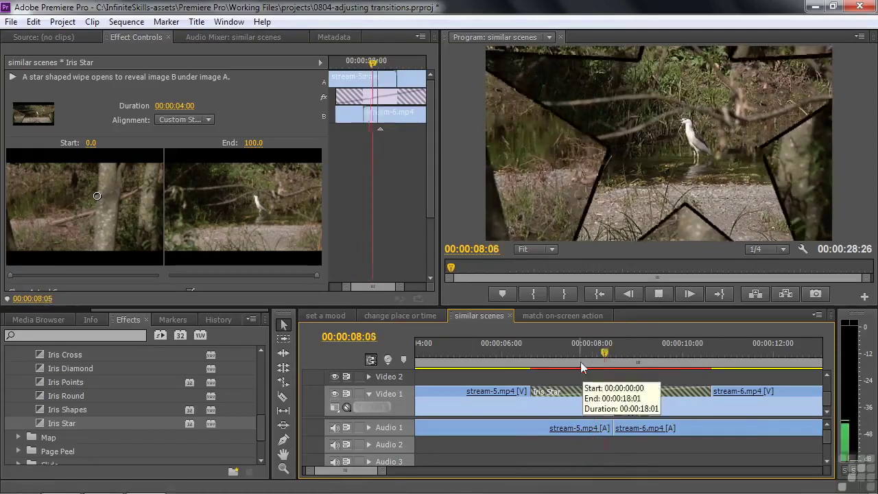
pyautogui.press('space')
pyautogui.moveTo(647, 354); pyautogui.dragTo(585, 362)
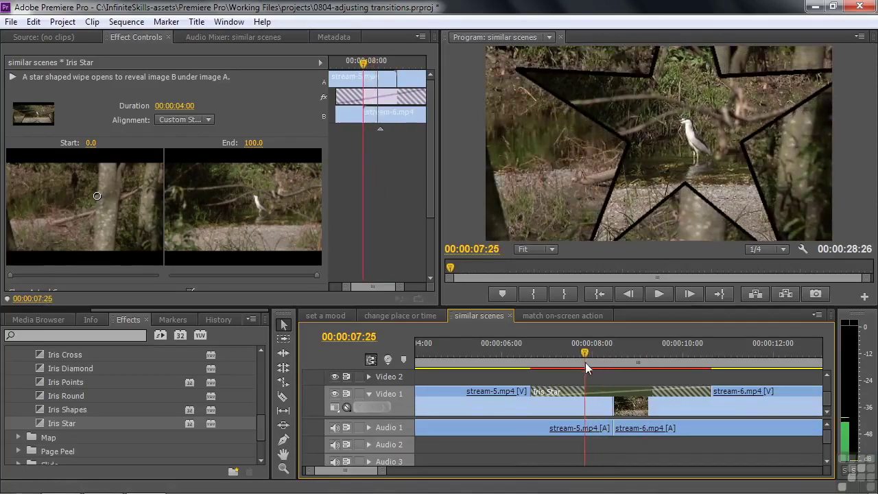
pyautogui.press('j')
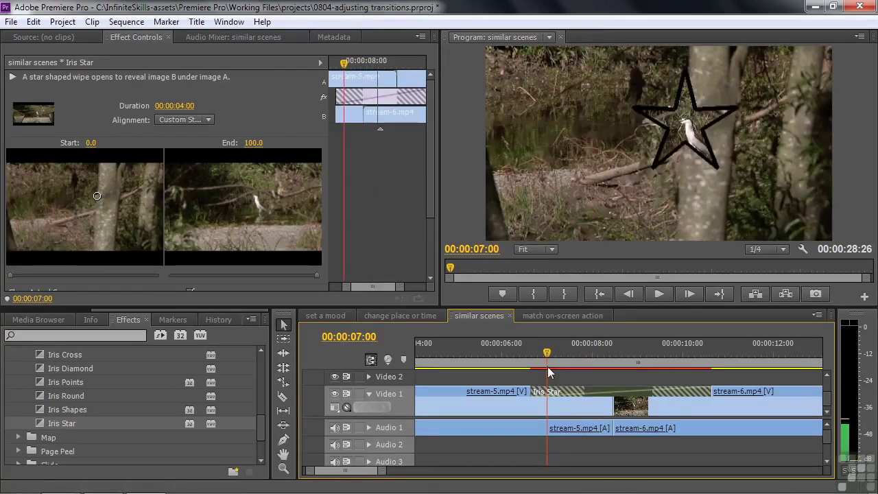
pyautogui.press('l')
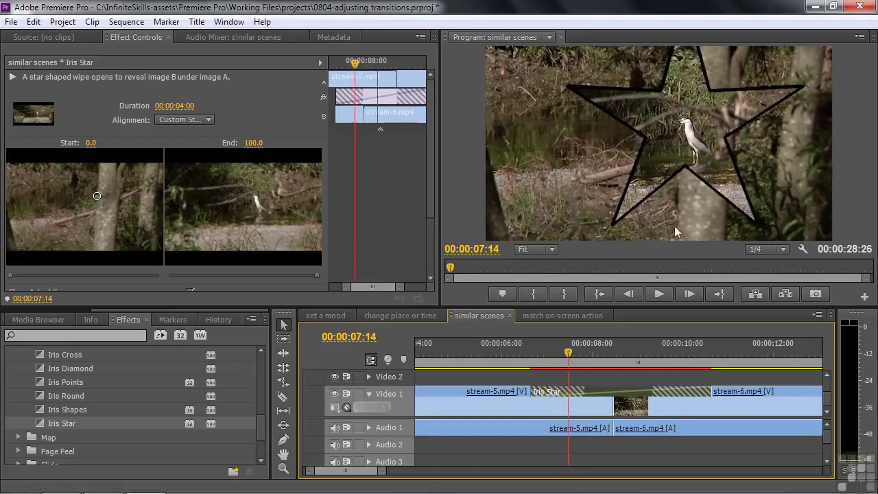
pyautogui.press('k')
pyautogui.press('l')
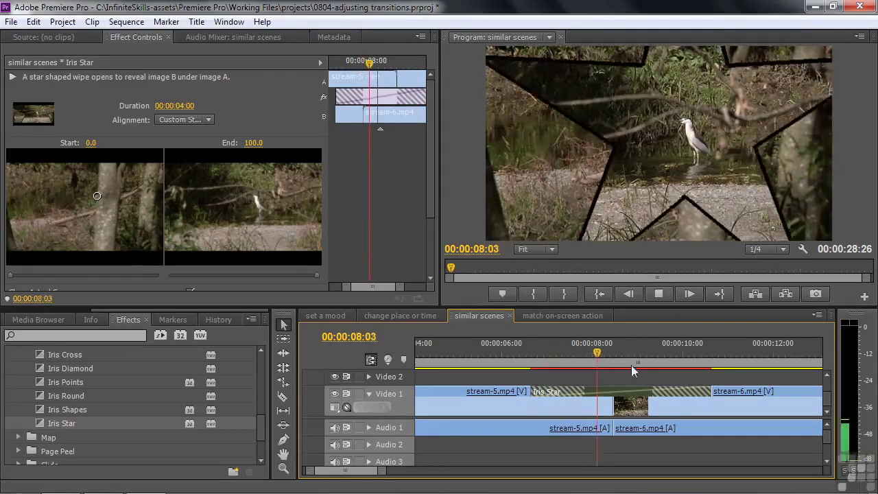
pyautogui.press('k')
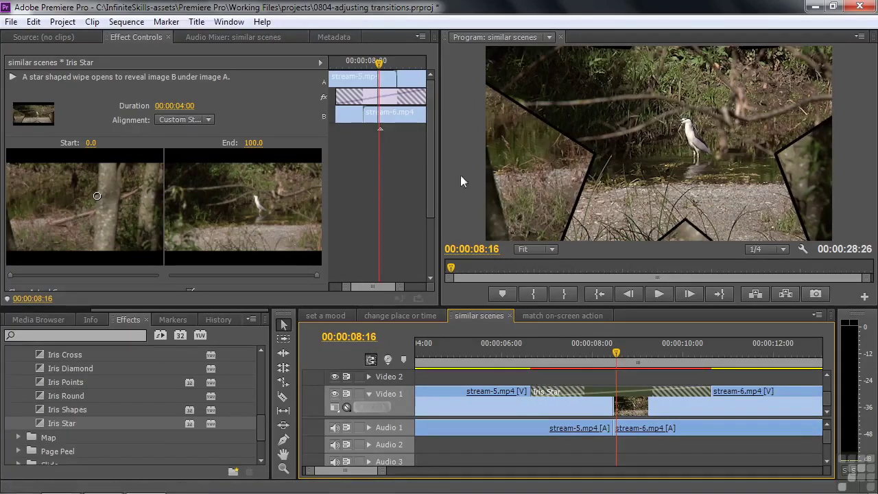
pyautogui.moveTo(615, 361); pyautogui.dragTo(593, 359)
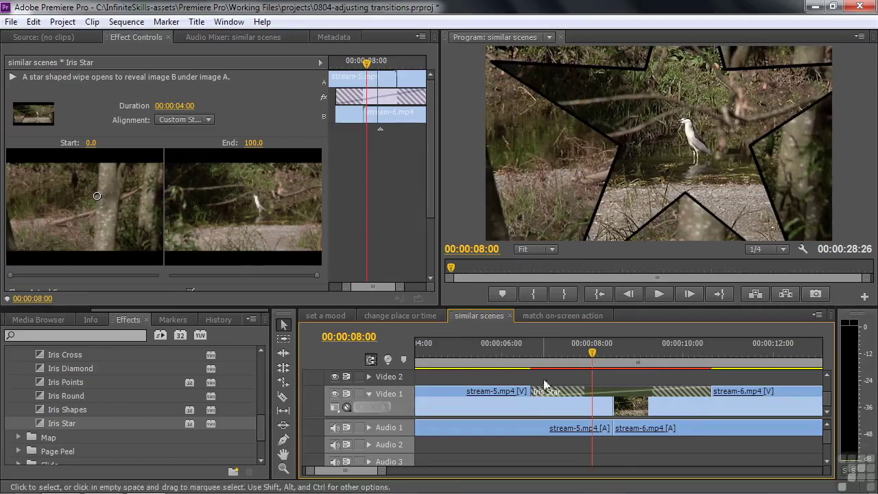
pyautogui.moveTo(598, 353); pyautogui.dragTo(615, 353)
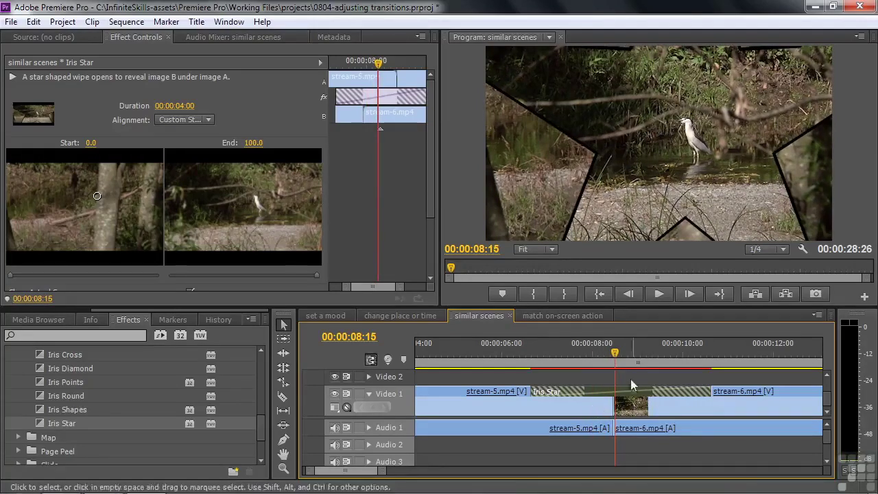
pyautogui.click(632, 354)
pyautogui.moveTo(632, 354); pyautogui.dragTo(656, 354)
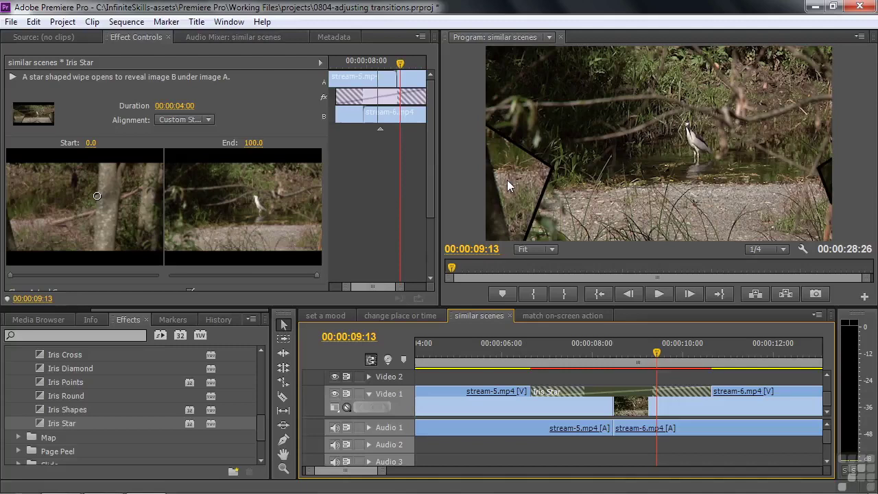
# Play back the Iris Star transition, then delete it from the stream-5/stream-6 cut
pyautogui.moveTo(660, 352); pyautogui.dragTo(527, 360)
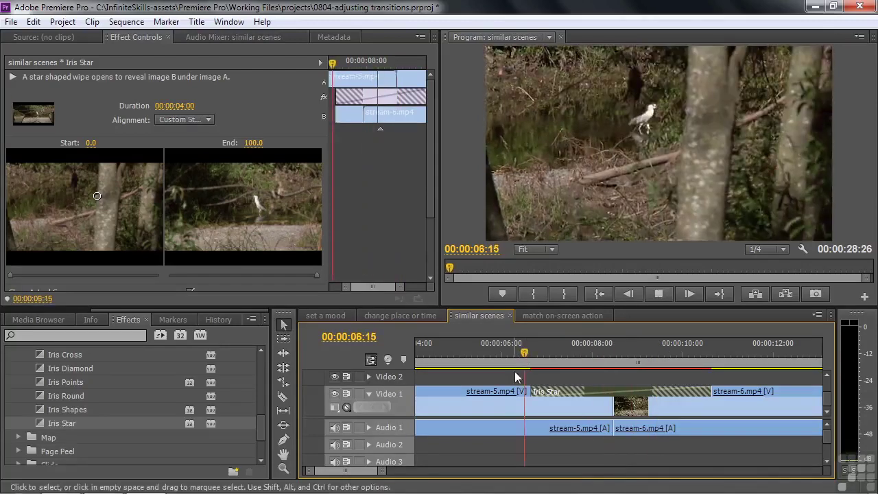
pyautogui.press('space')
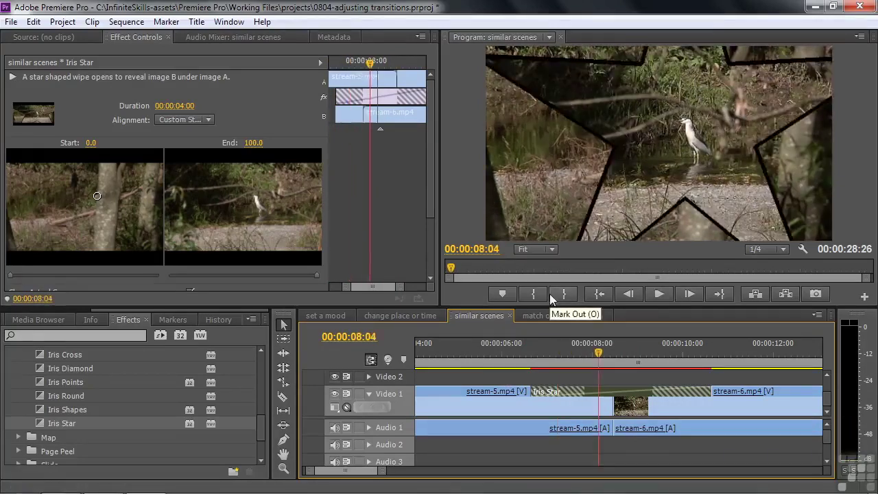
pyautogui.press('space')
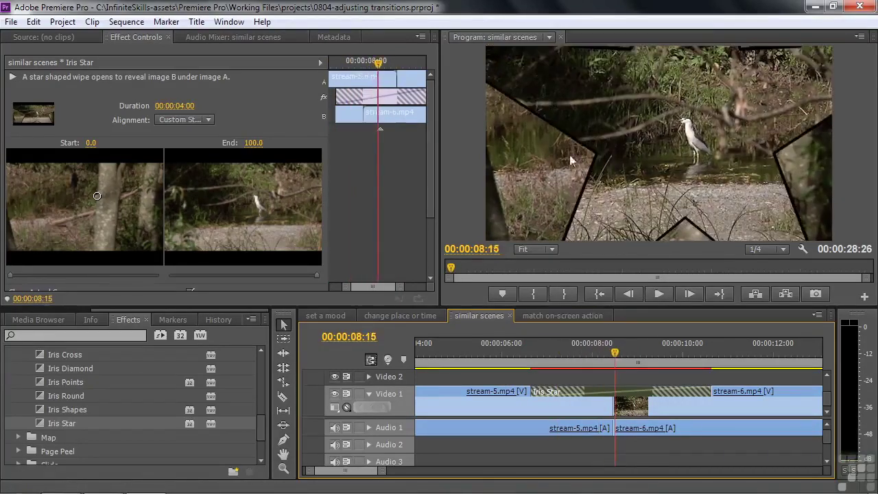
pyautogui.press('space')
pyautogui.press('space')
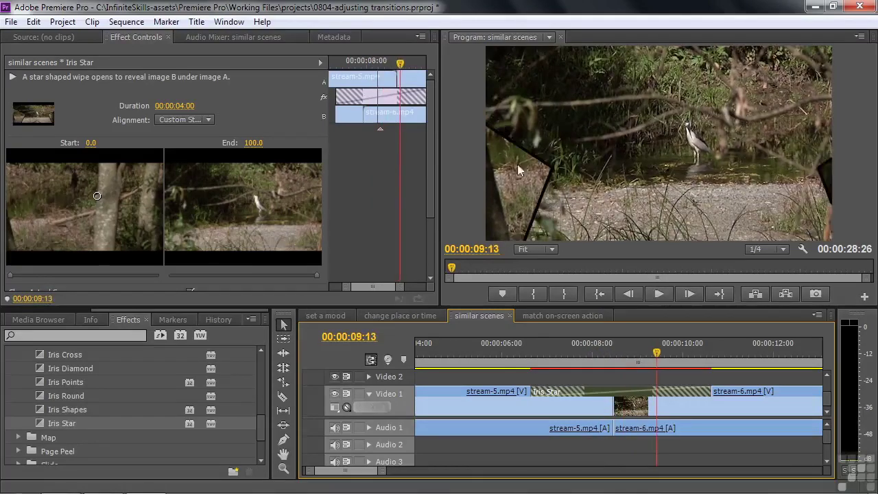
pyautogui.press('space')
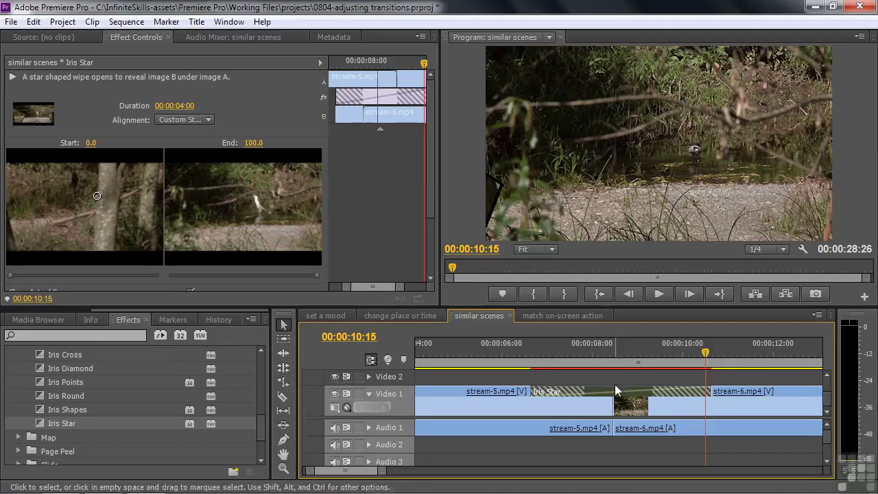
pyautogui.press('Delete')
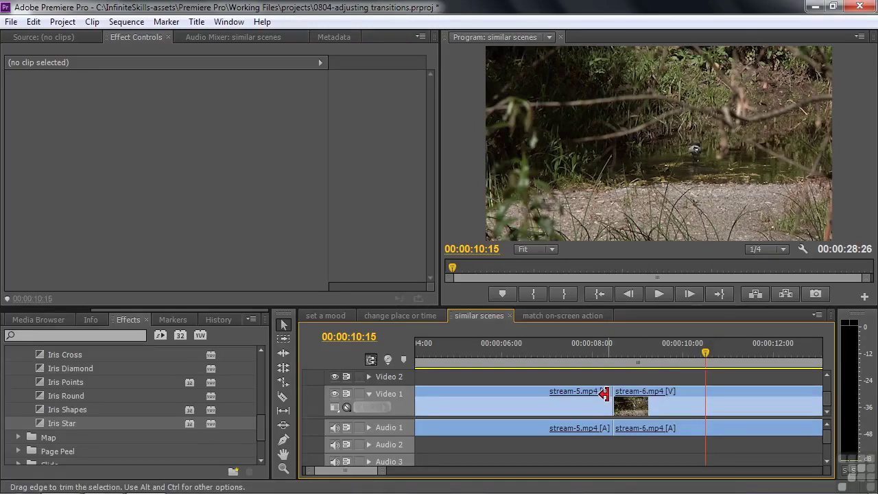
# Move the stream-5/stream-6 cut later, trim stream-6's head back, and drag in Iris Diamond
pyautogui.moveTo(603, 395); pyautogui.dragTo(789, 409)
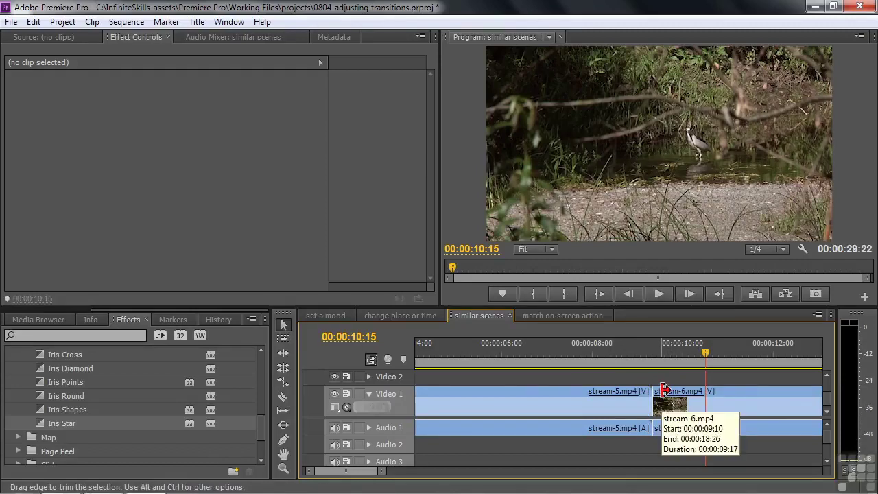
pyautogui.moveTo(664, 390); pyautogui.dragTo(508, 410)
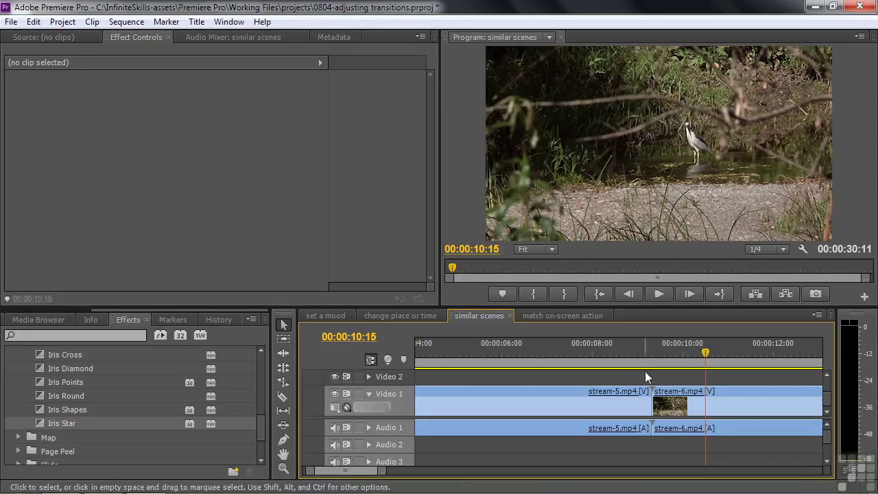
pyautogui.moveTo(51, 370); pyautogui.dragTo(656, 403)
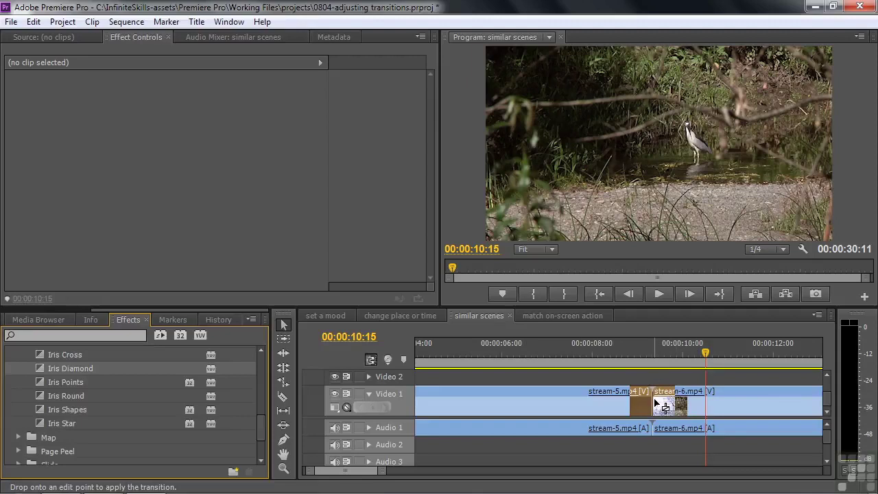
# Drop Iris Diamond from the Iris folder onto the stream-5/stream-6 edit point
pyautogui.moveTo(654, 399); pyautogui.dragTo(655, 397)
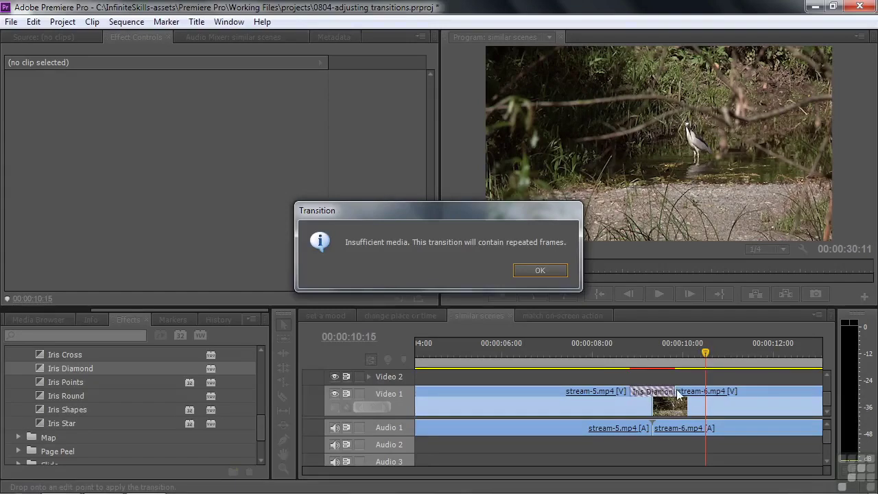
# Dismiss the insufficient-media warning, select Iris Diamond, and play it from before the cut
pyautogui.click(539, 271)
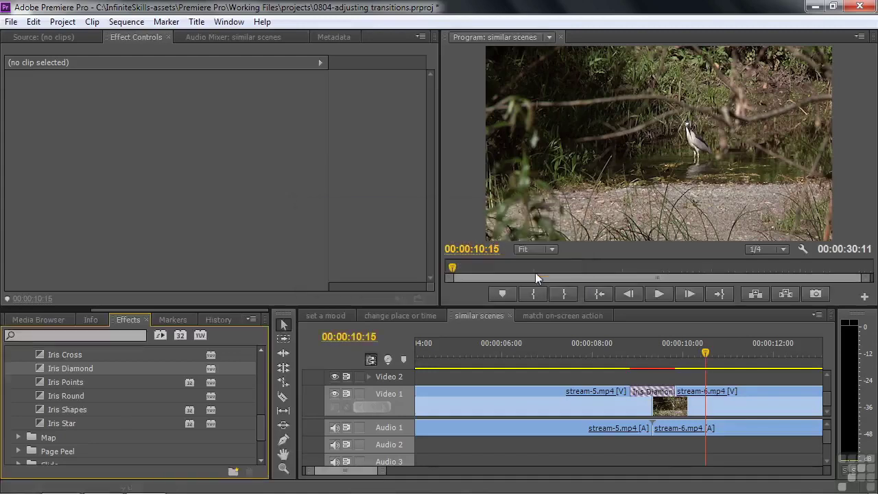
pyautogui.click(651, 395)
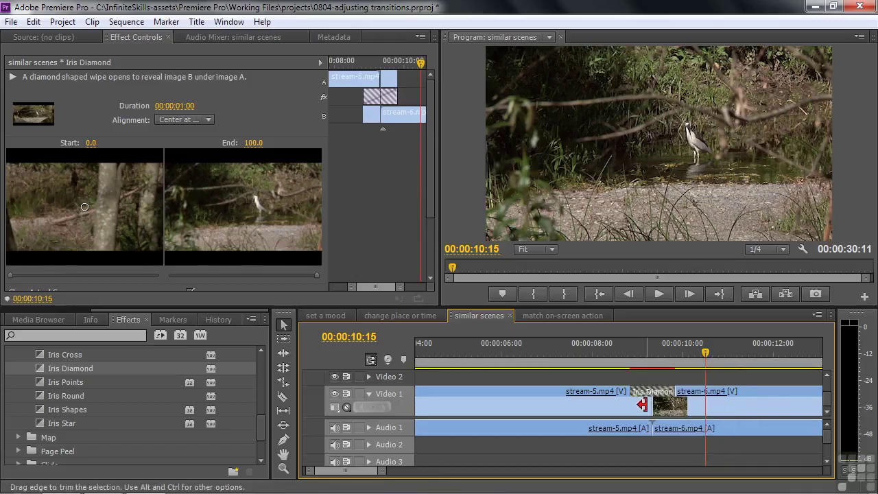
pyautogui.moveTo(705, 358); pyautogui.dragTo(573, 367)
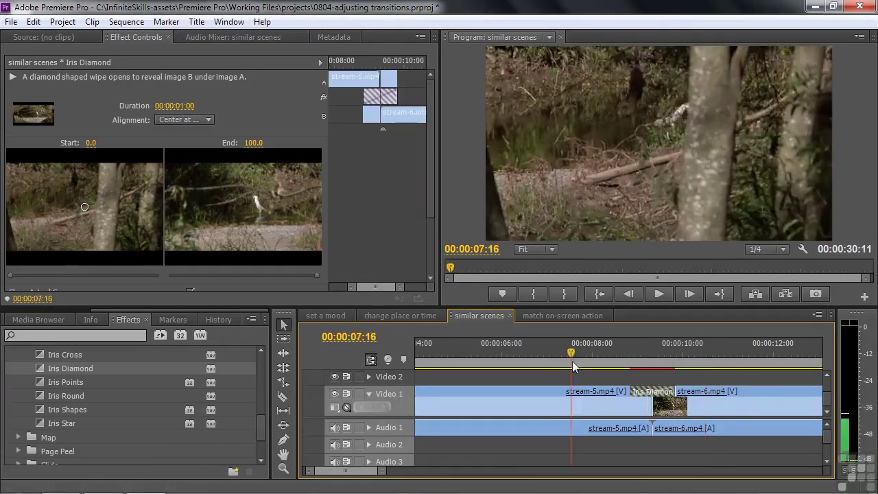
pyautogui.press('space')
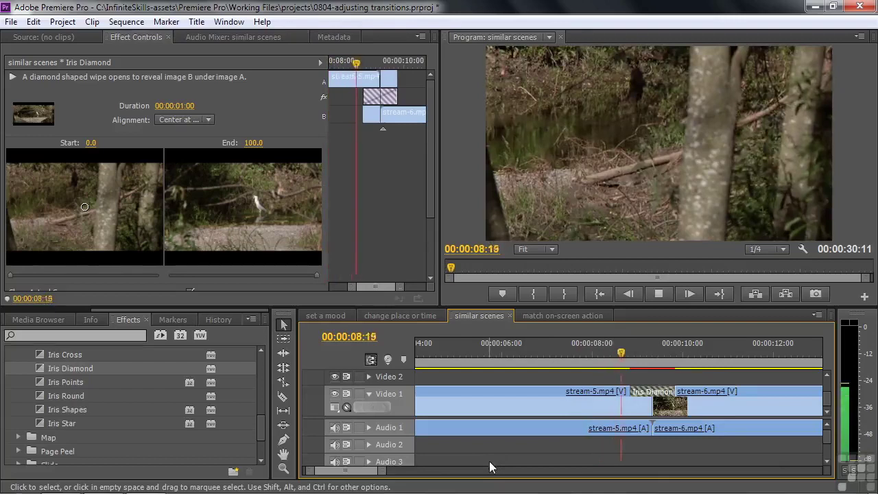
pyautogui.press('space')
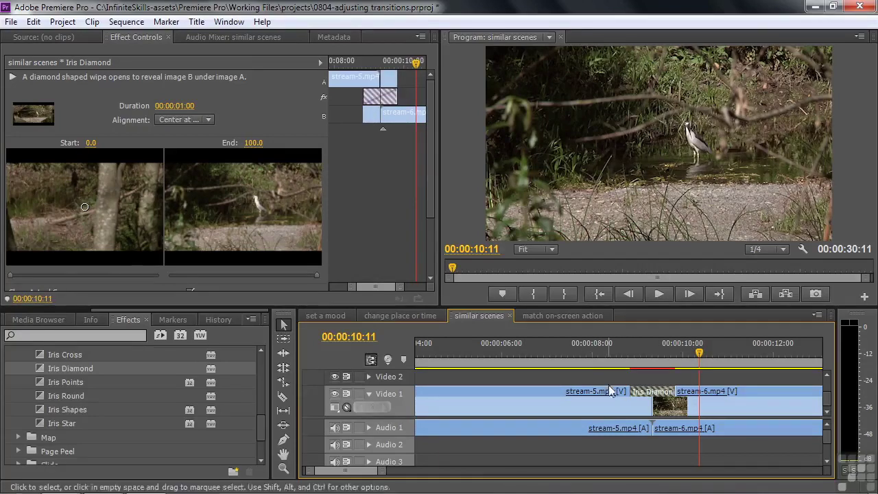
# Delete Iris Diamond and ripple-trim stream-5 shorter so the cut falls near 8 seconds
pyautogui.moveTo(648, 396); pyautogui.dragTo(644, 395)
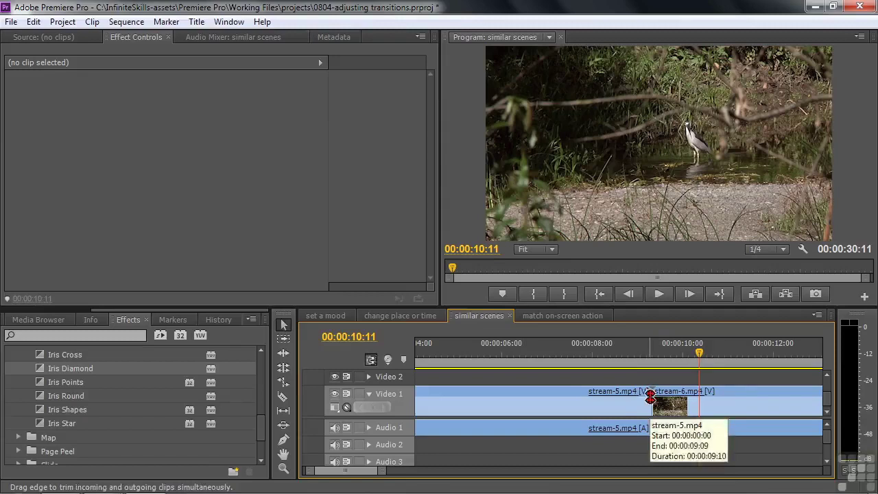
pyautogui.keyDown('ctrl'); pyautogui.click(638, 398); pyautogui.keyUp('ctrl')
pyautogui.moveTo(638, 398); pyautogui.dragTo(581, 400)
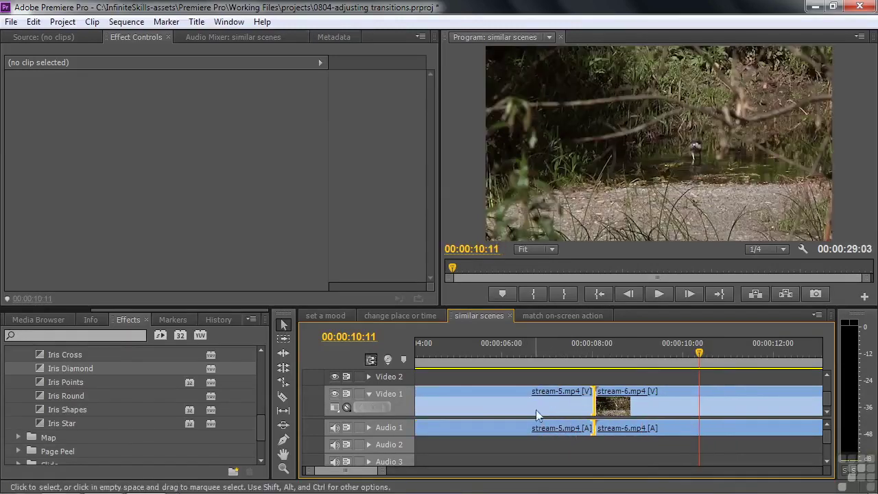
pyautogui.moveTo(262, 426); pyautogui.dragTo(261, 442)
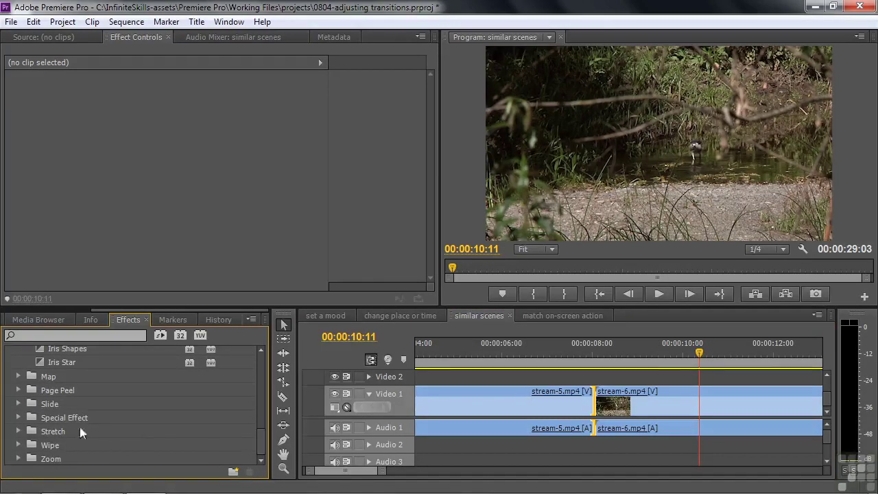
# Apply Stretch Over from the Stretch folder to the head of stream-6 and play it
pyautogui.click(19, 431)
pyautogui.moveTo(261, 429); pyautogui.dragTo(250, 441)
pyautogui.moveTo(43, 429); pyautogui.dragTo(604, 393)
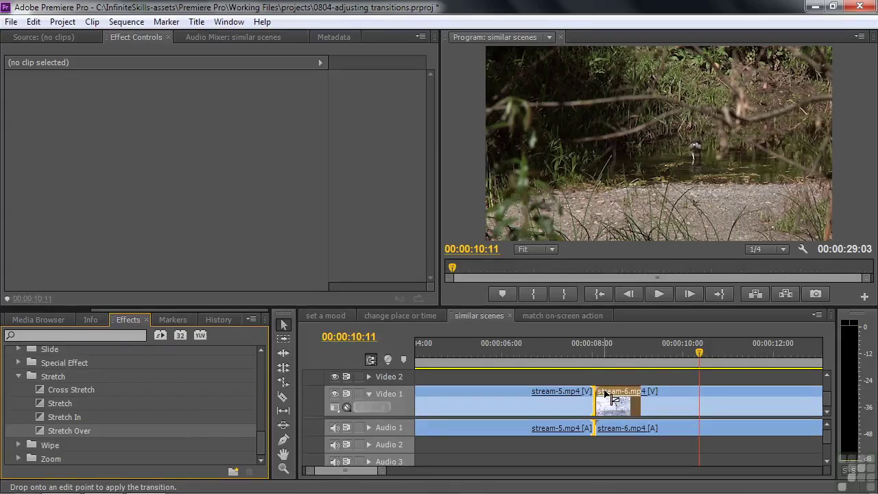
pyautogui.moveTo(604, 393); pyautogui.dragTo(605, 394)
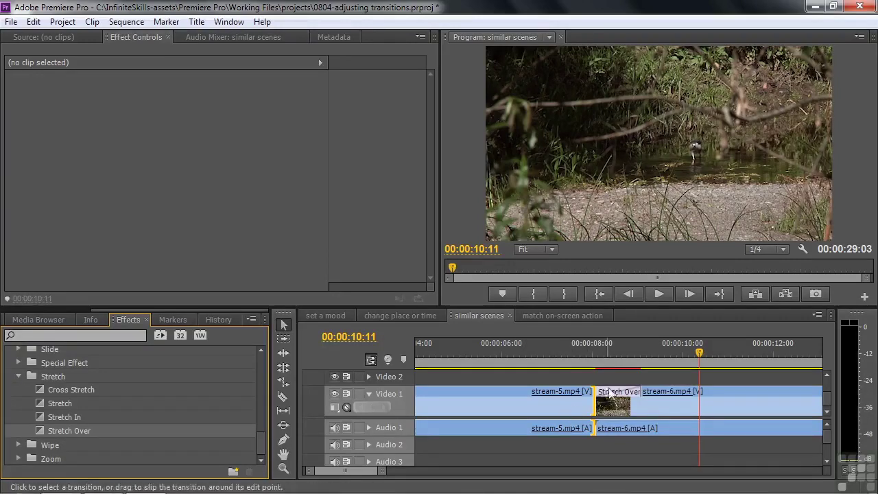
pyautogui.click(583, 360)
pyautogui.press('space')
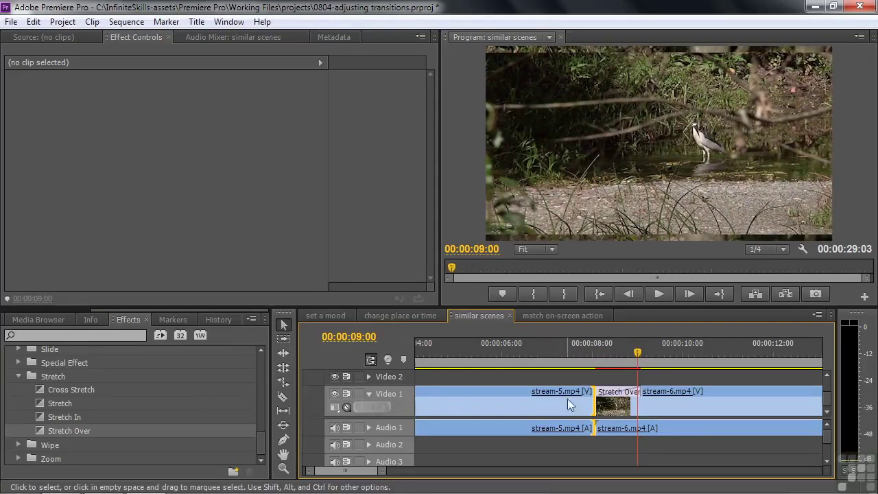
# Slide Stretch Over earlier across the cut and preview it from its new start
pyautogui.click(615, 394)
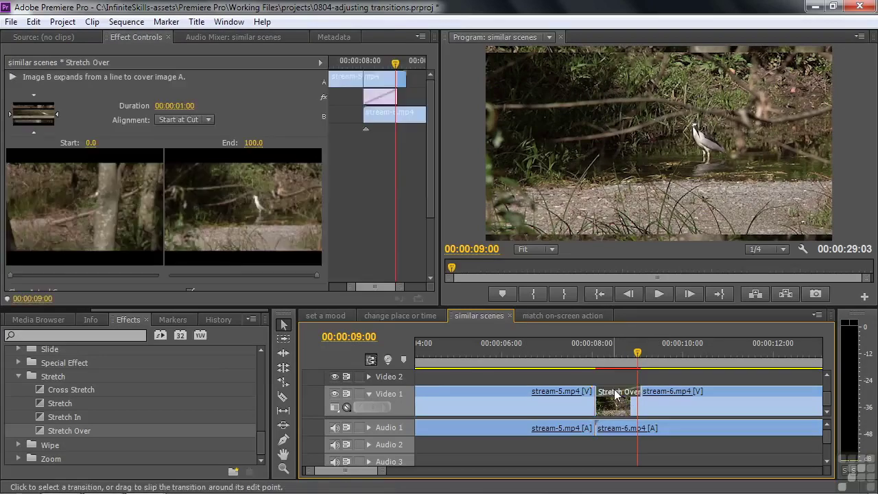
pyautogui.moveTo(376, 102); pyautogui.dragTo(356, 99)
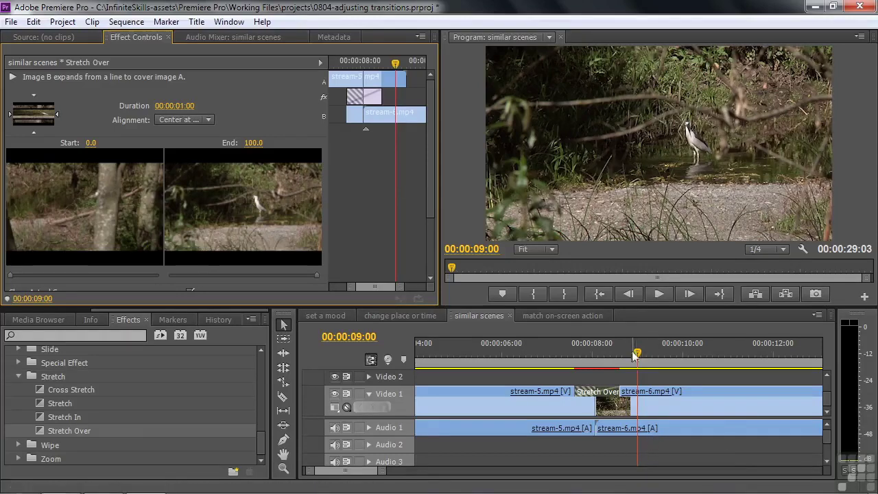
pyautogui.moveTo(634, 355); pyautogui.dragTo(494, 389)
pyautogui.click(499, 363)
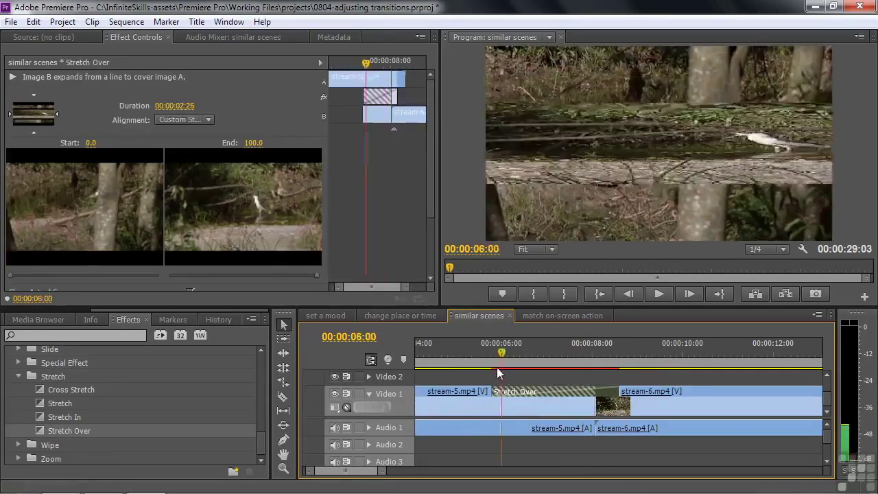
pyautogui.press('Up')
pyautogui.press('space')
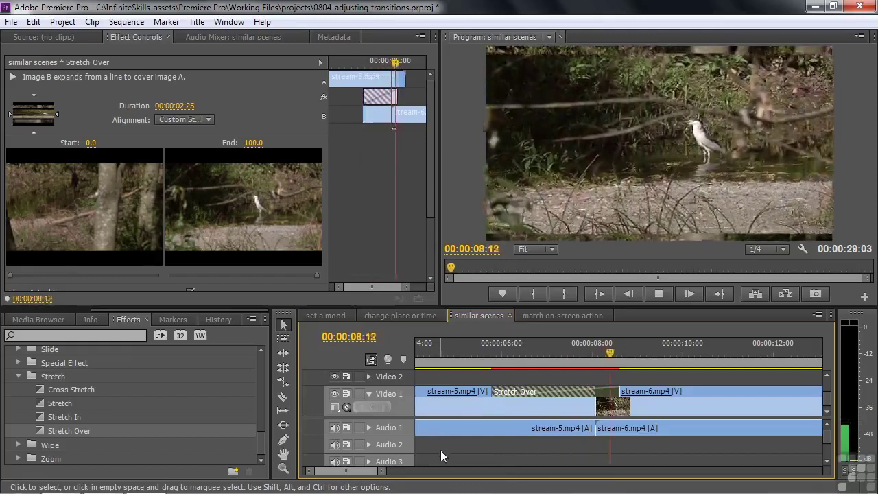
pyautogui.press('space')
# Replay Stretch Over once more, then switch to the match on-screen action sequence
pyautogui.moveTo(634, 354); pyautogui.dragTo(535, 380)
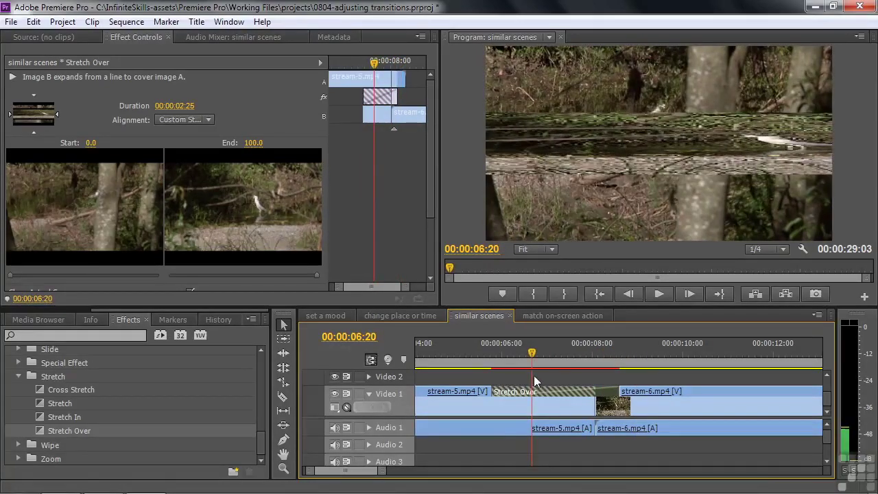
pyautogui.press('space')
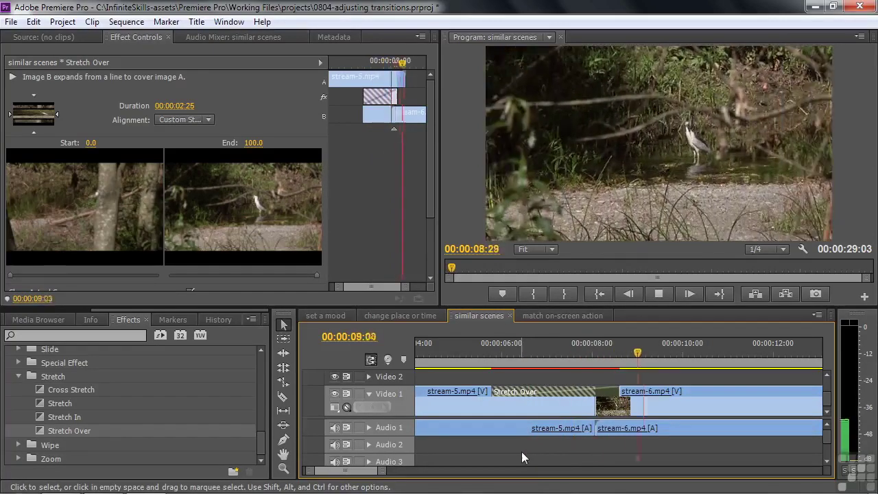
pyautogui.press('space')
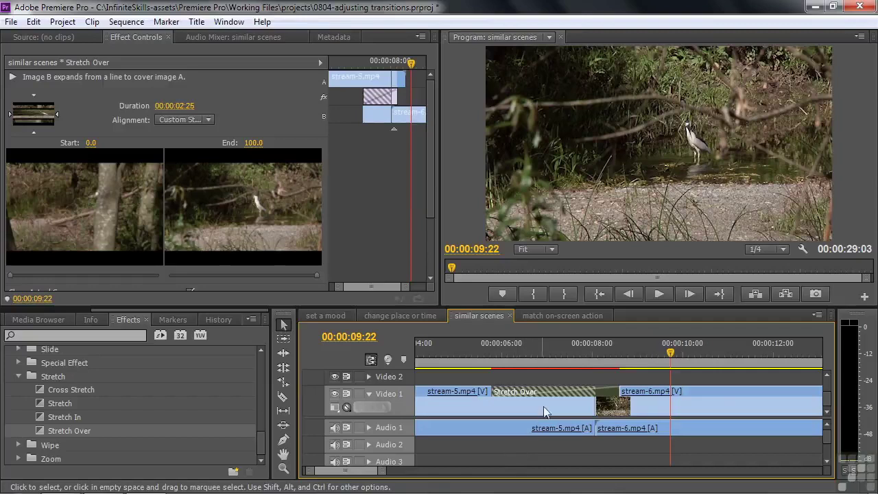
pyautogui.click(546, 315)
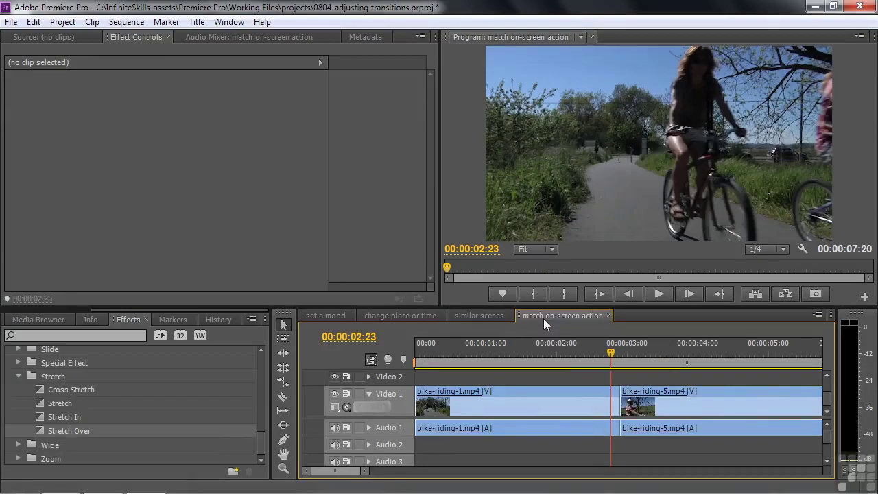
# Preview the bike-riding cut, then apply Wipe from the Wipe folder across it
pyautogui.moveTo(610, 354); pyautogui.dragTo(555, 355)
pyautogui.press('space')
pyautogui.press('space')
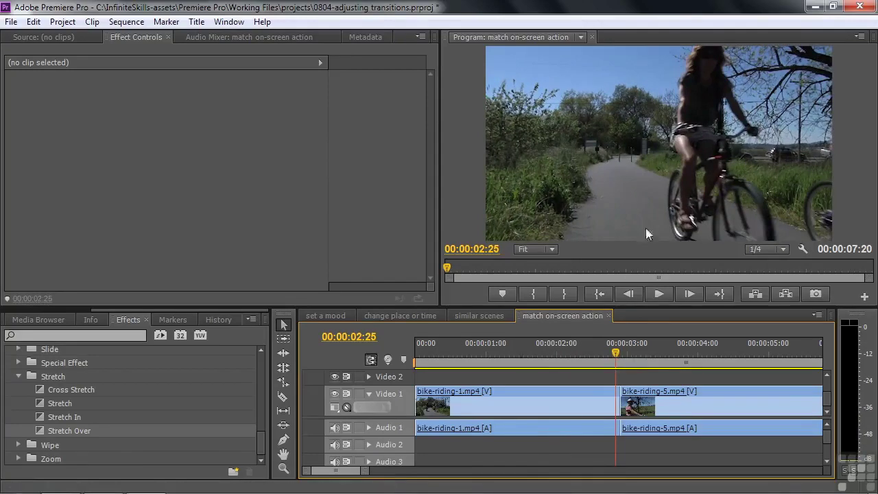
pyautogui.click(18, 376)
pyautogui.click(17, 390)
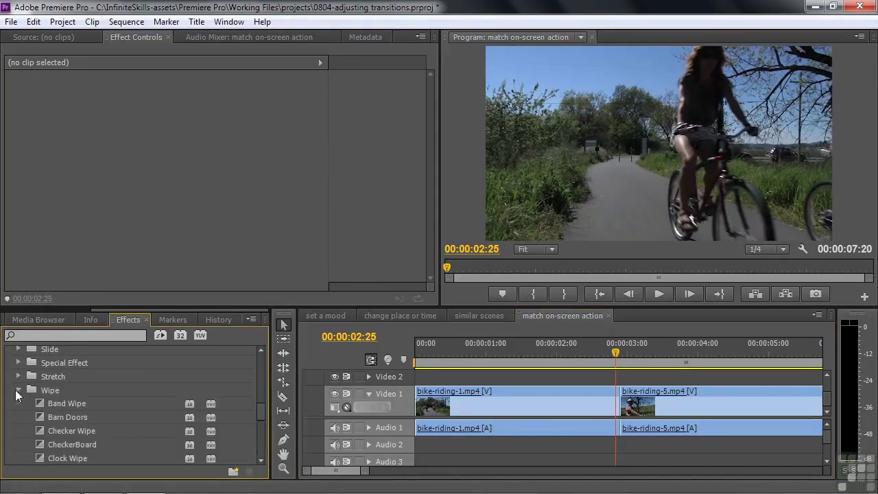
pyautogui.moveTo(255, 401); pyautogui.dragTo(256, 442)
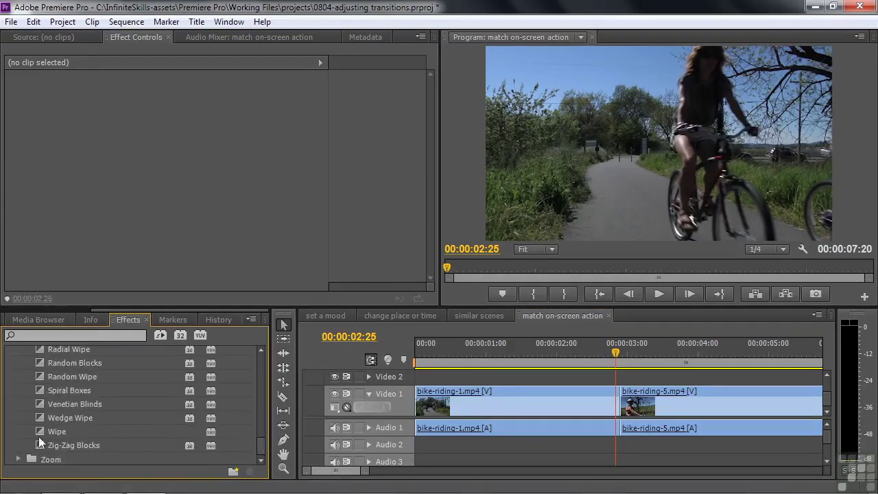
pyautogui.moveTo(40, 432); pyautogui.dragTo(640, 415)
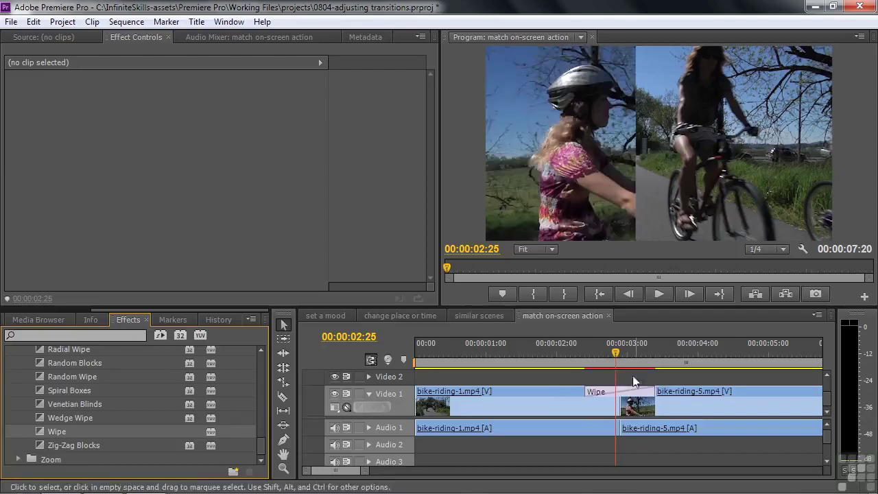
pyautogui.moveTo(616, 354); pyautogui.dragTo(606, 369)
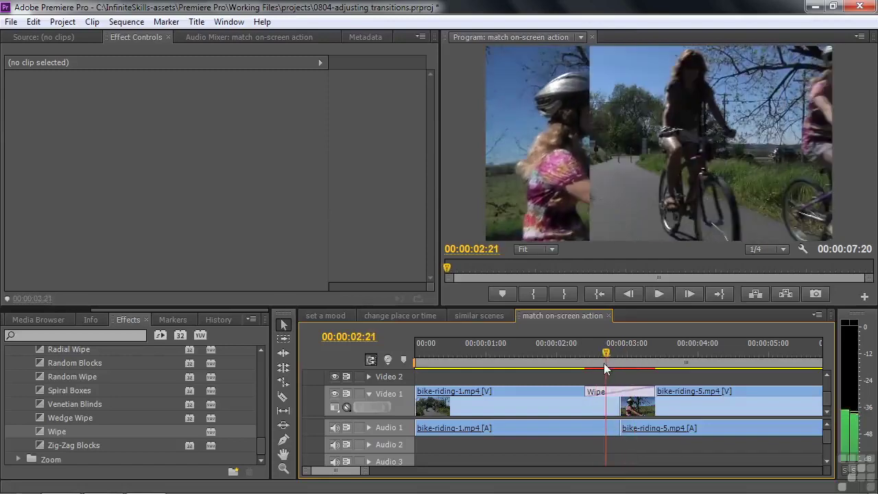
# Set the Wipe's border colour to a dark green sampled from the footage with the eyedropper
pyautogui.click(615, 398)
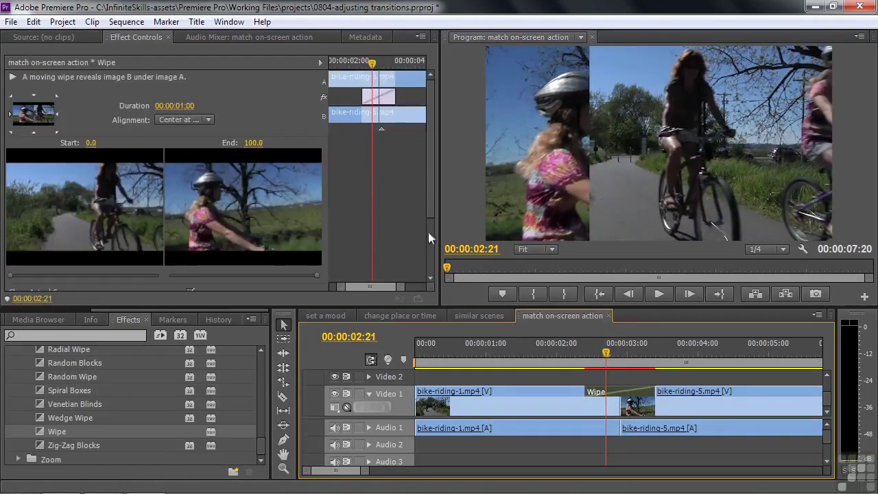
pyautogui.moveTo(429, 184); pyautogui.dragTo(425, 277)
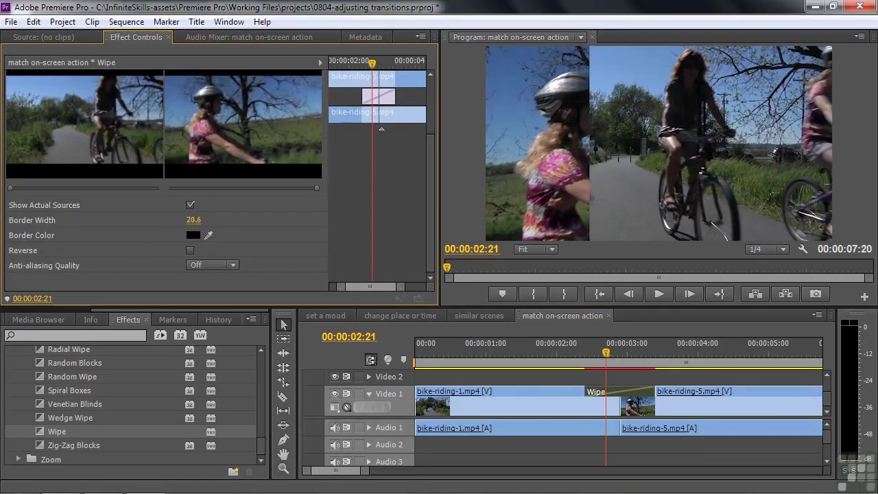
pyautogui.click(208, 235)
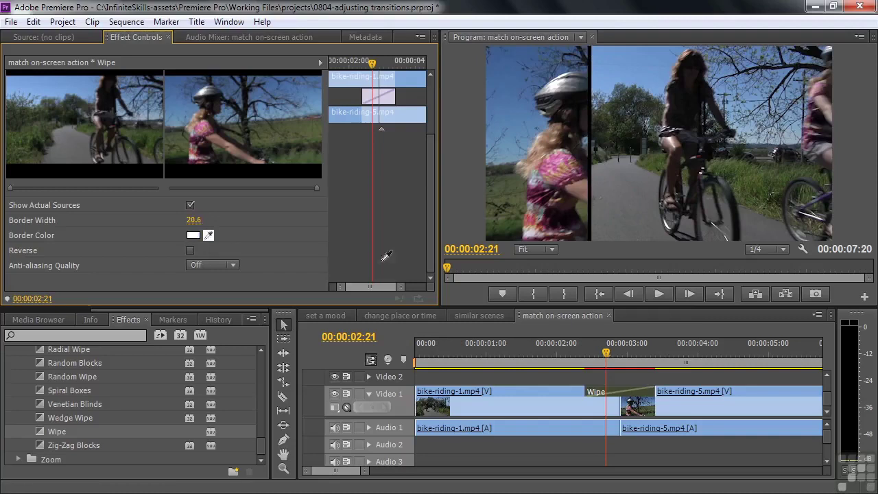
pyautogui.moveTo(793, 210); pyautogui.dragTo(770, 182)
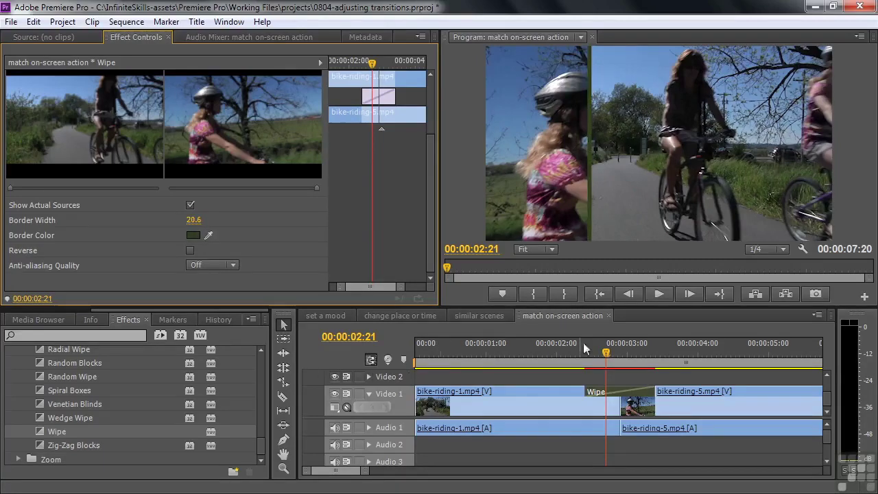
pyautogui.moveTo(602, 352)
pyautogui.mouseDown()
pyautogui.moveTo(589, 353)
pyautogui.moveTo(613, 352)
pyautogui.moveTo(599, 352)
pyautogui.mouseUp()
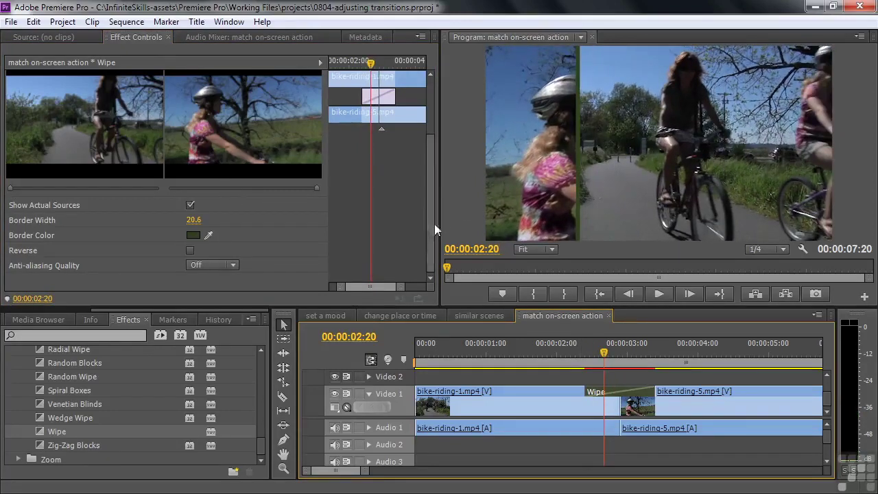
pyautogui.moveTo(431, 230); pyautogui.dragTo(428, 115)
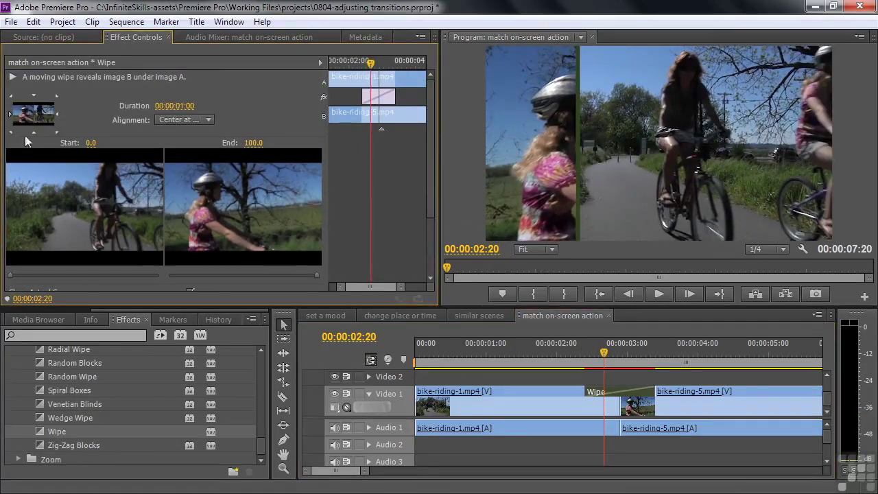
# Preview the Wipe as East to West, then Northeast, and settle on West to East
pyautogui.click(57, 112)
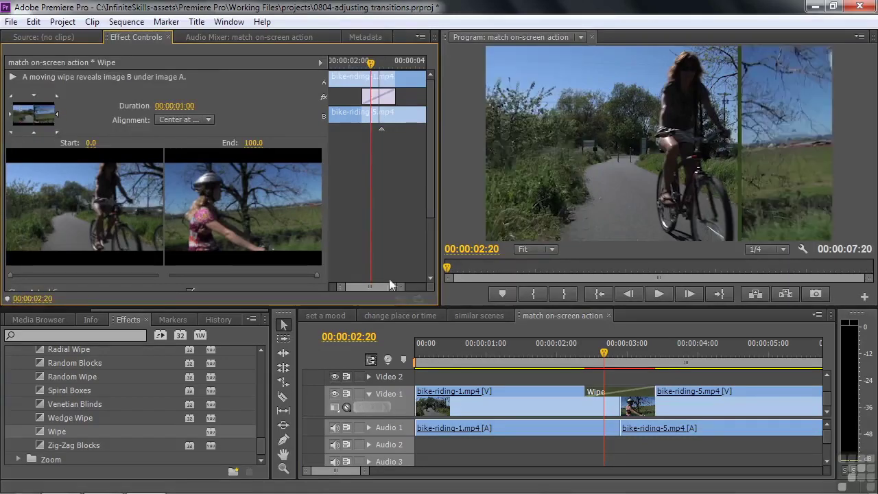
pyautogui.moveTo(590, 359); pyautogui.dragTo(611, 365)
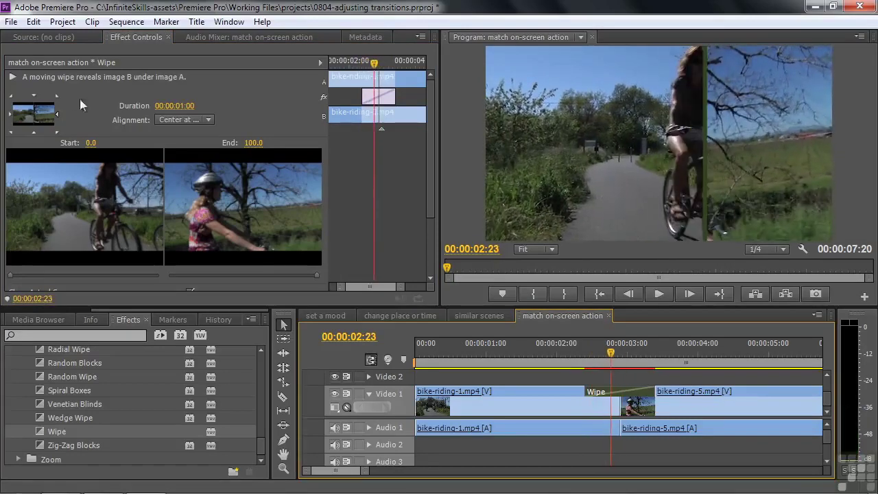
pyautogui.click(57, 96)
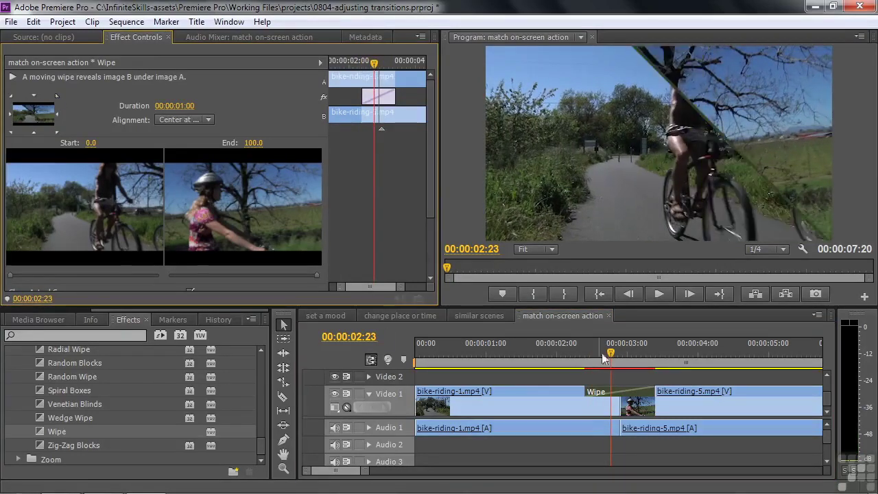
pyautogui.moveTo(610, 358)
pyautogui.mouseDown()
pyautogui.moveTo(594, 359)
pyautogui.moveTo(638, 364)
pyautogui.moveTo(604, 364)
pyautogui.mouseUp()
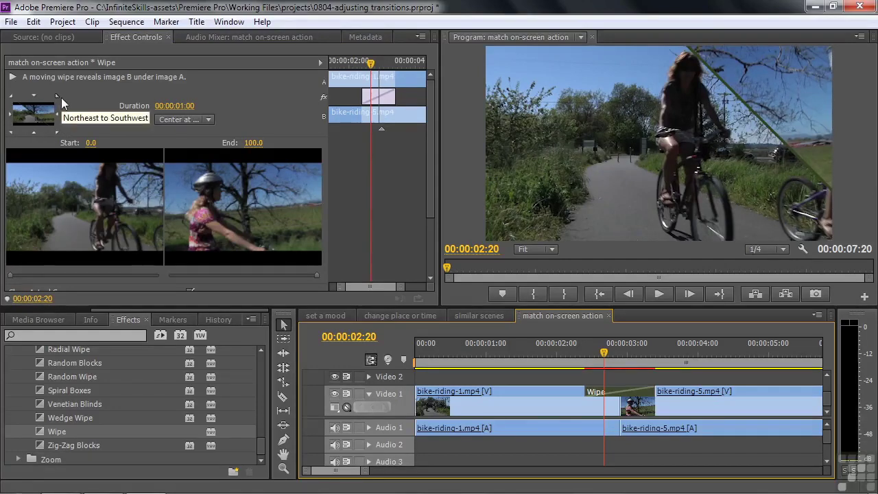
pyautogui.click(11, 112)
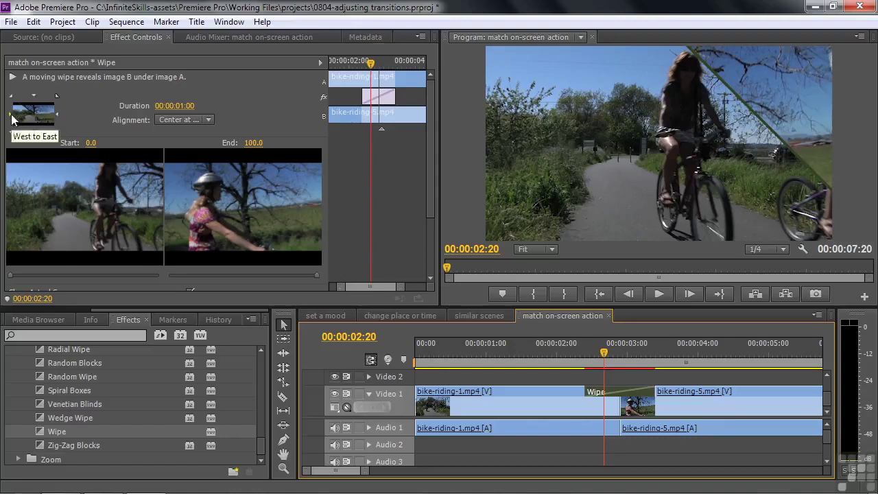
pyautogui.moveTo(602, 354); pyautogui.dragTo(536, 391)
# Lengthen the Wipe into bike-riding-1.mp4, then shorten it to 00:00:00:24 and play it
pyautogui.click(534, 357)
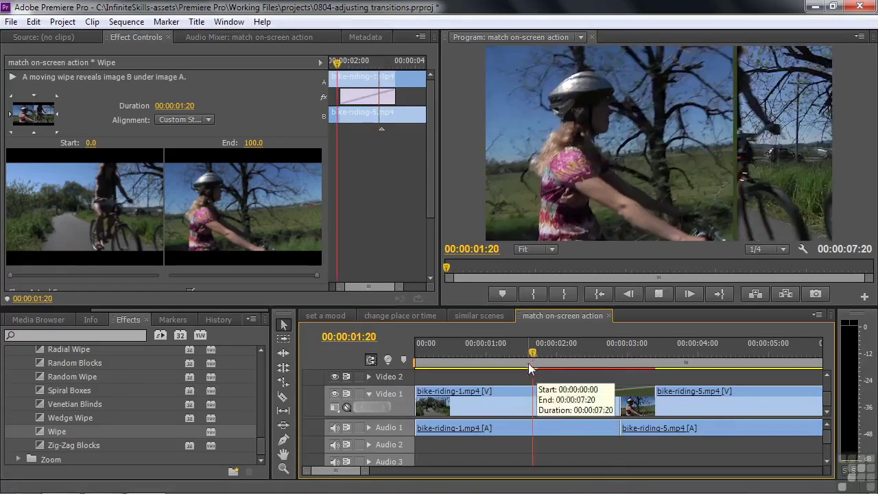
pyautogui.press('space')
pyautogui.press('space')
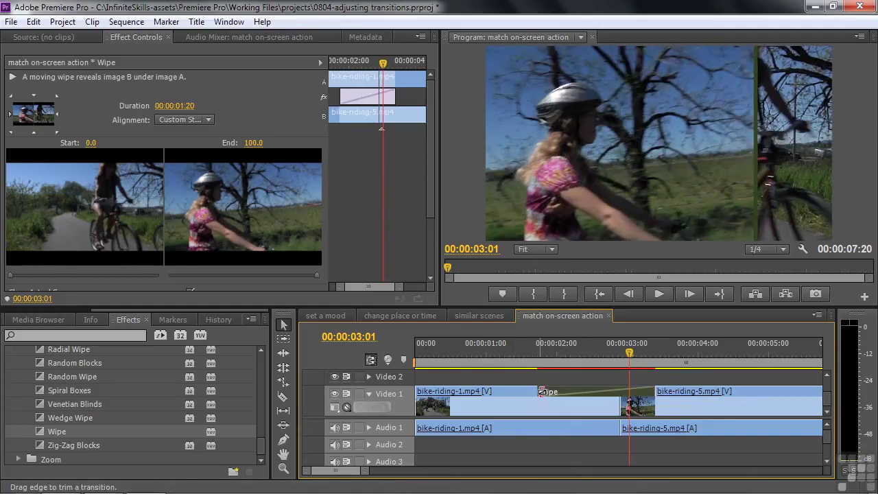
pyautogui.moveTo(542, 392); pyautogui.dragTo(599, 392)
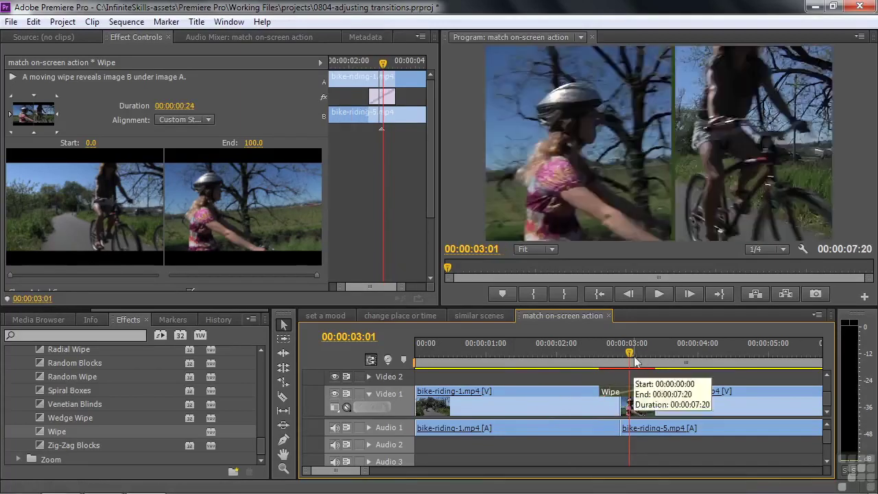
pyautogui.click(579, 366)
pyautogui.press('space')
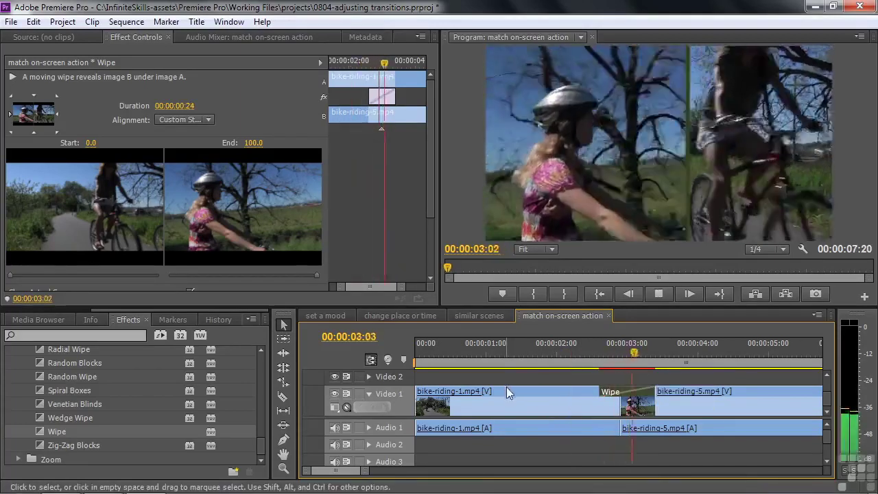
# Extend the Wipe's end to a final 00:00:01:06 and play it back
pyautogui.moveTo(660, 352); pyautogui.dragTo(634, 352)
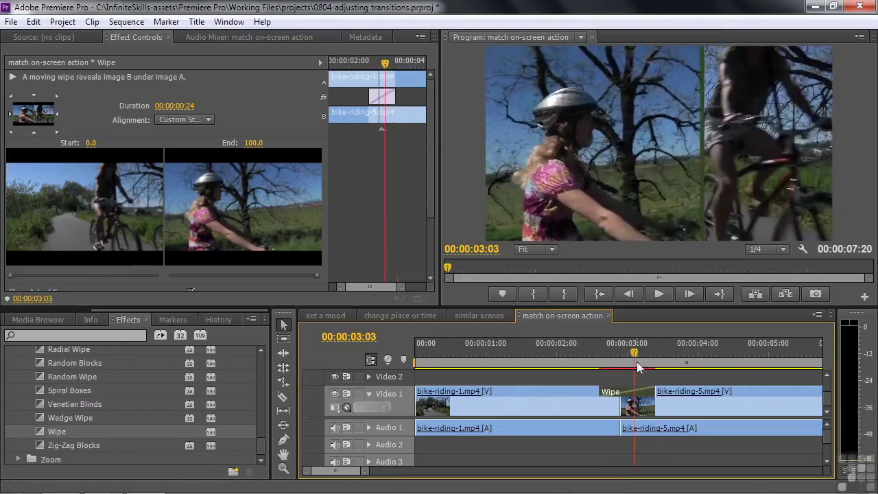
pyautogui.moveTo(649, 392); pyautogui.dragTo(683, 391)
pyautogui.hotkey('shift', 'k')
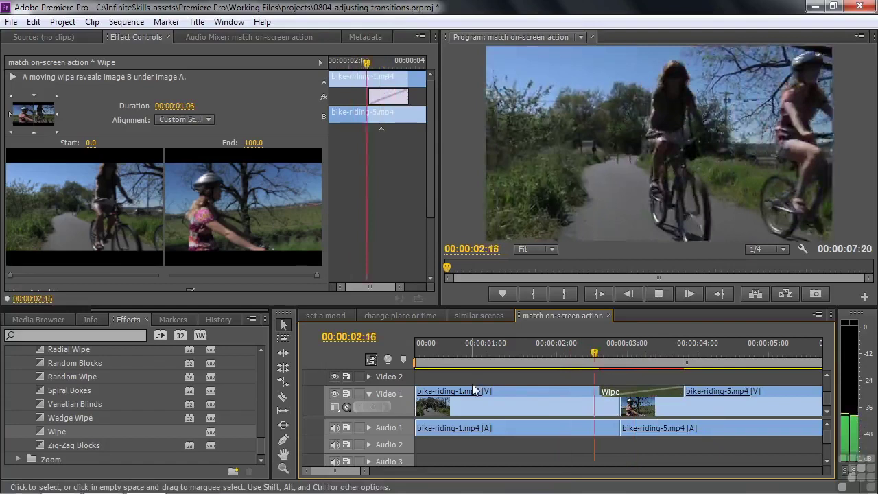